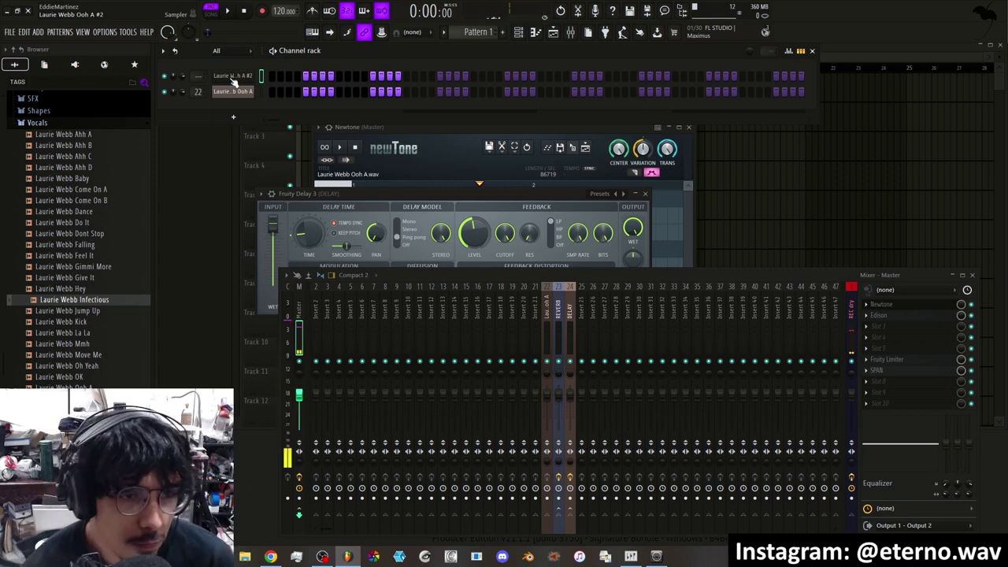
Load the Laurie Webb Ooh A sample from the Vocals pack into a new Fruity Granulizer channel
{"action": "scroll", "coordinate": [234, 82], "scroll_direction": "up", "scroll_amount": 2}
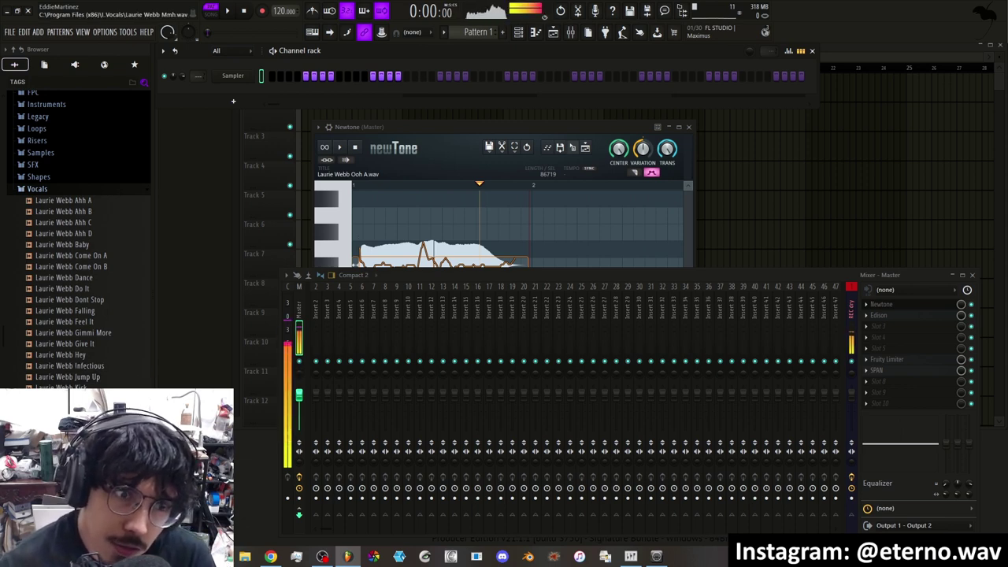
{"action": "scroll", "coordinate": [45, 267], "scroll_direction": "up", "scroll_amount": 2}
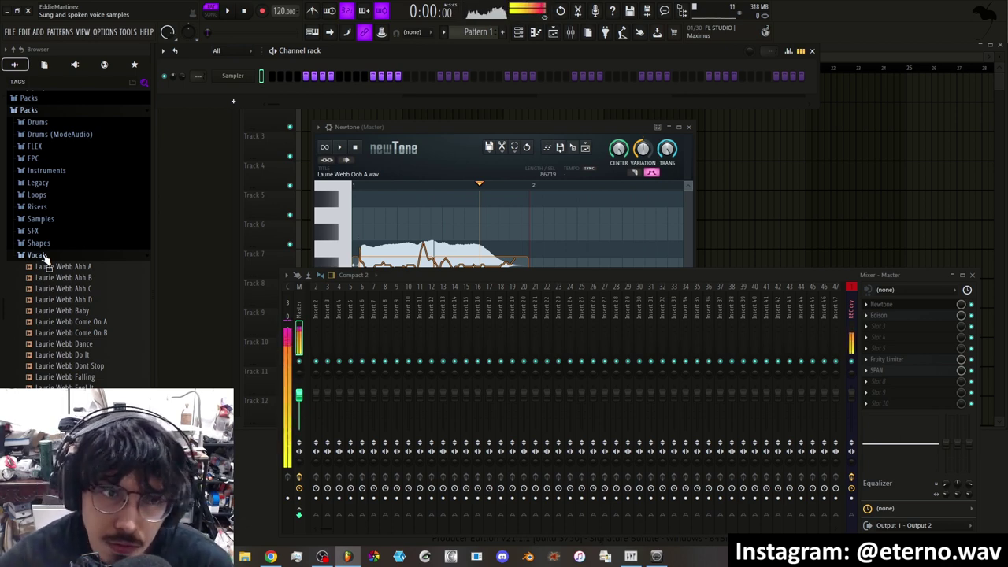
{"action": "scroll", "coordinate": [45, 263], "scroll_direction": "up", "scroll_amount": 2}
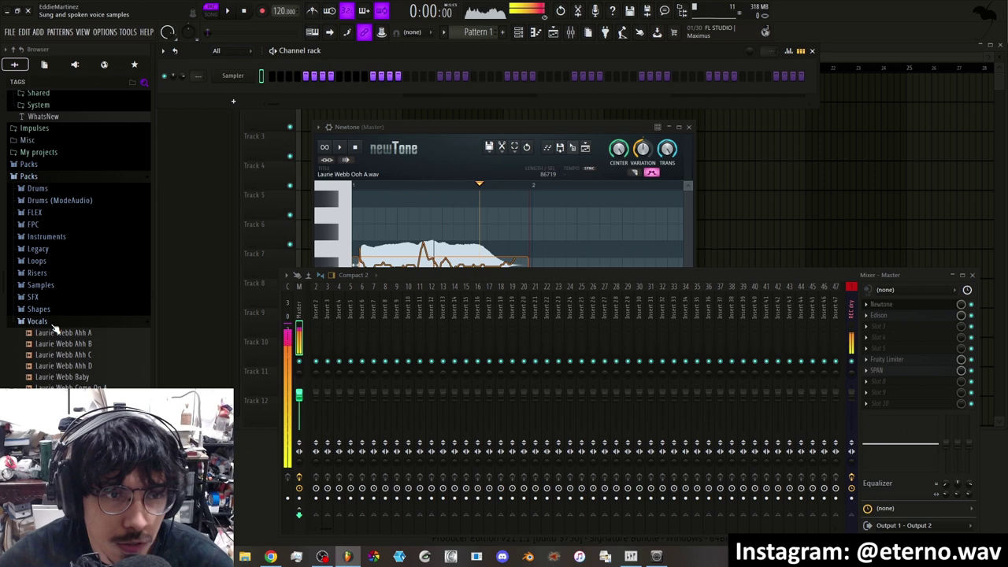
{"action": "scroll", "coordinate": [57, 328], "scroll_direction": "down", "scroll_amount": 2}
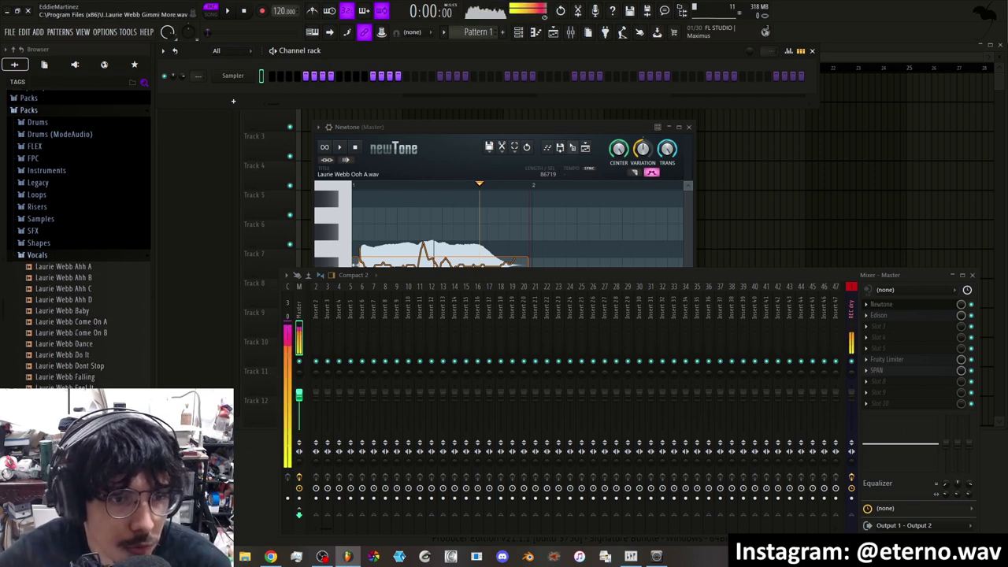
{"action": "scroll", "coordinate": [56, 330], "scroll_direction": "down", "scroll_amount": 2}
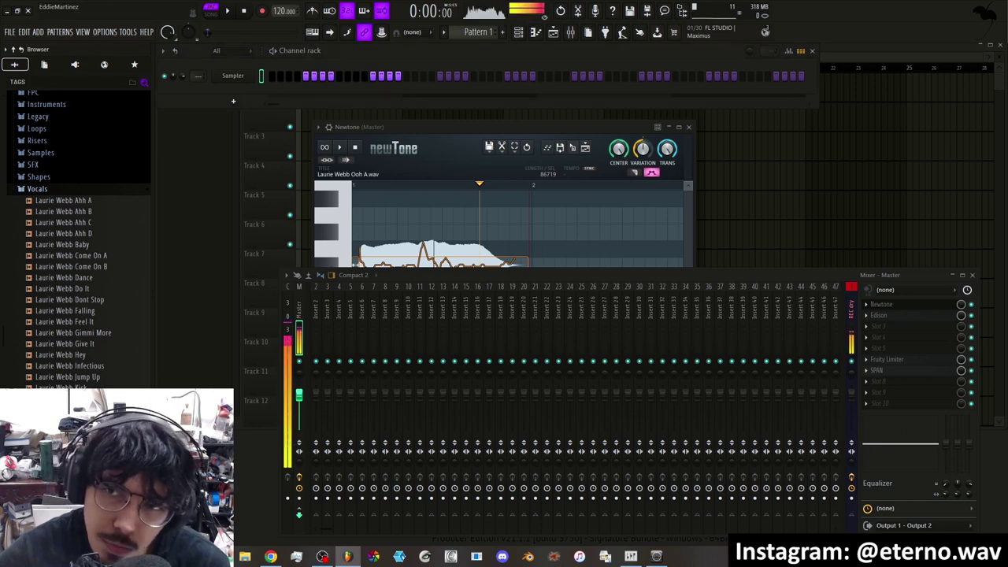
{"action": "right_click", "coordinate": [90, 321]}
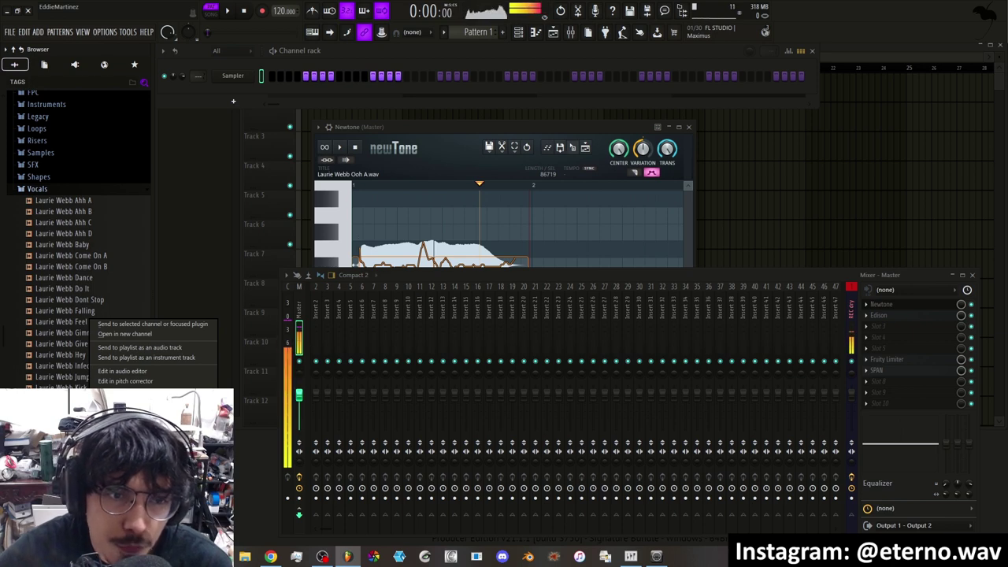
{"action": "left_click", "coordinate": [124, 334]}
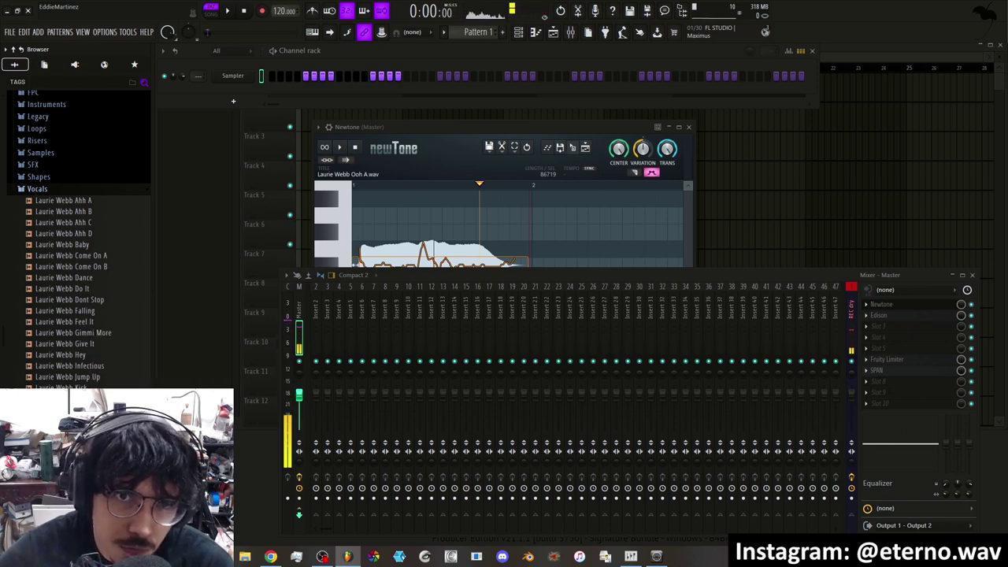
Show the Laurie Webb Ooh A channel's sample settings and open its waveform in the Newtone pitch corrector
{"action": "left_click_drag", "start_coordinate": [307, 164], "coordinate": [375, 149]}
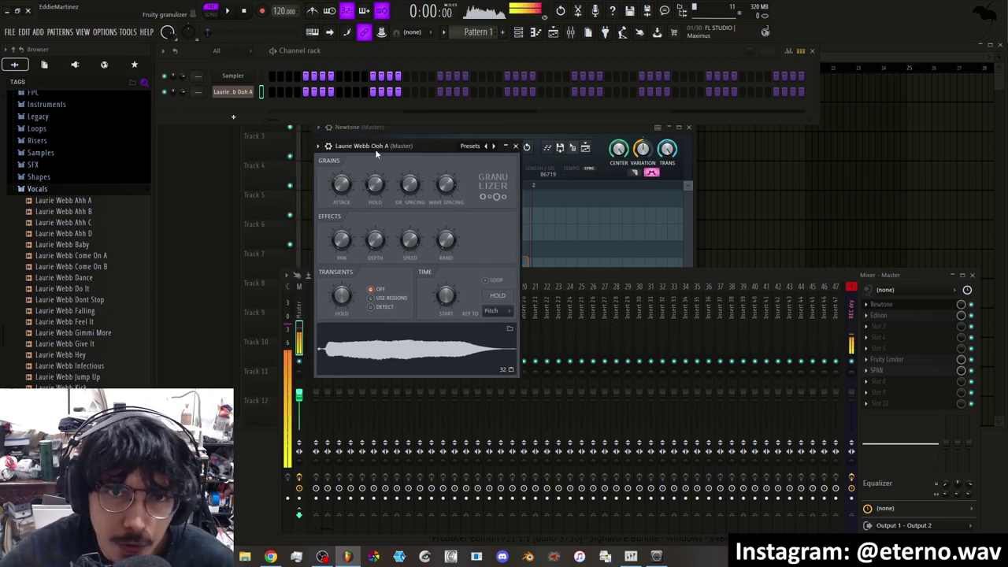
{"action": "left_click", "coordinate": [329, 148]}
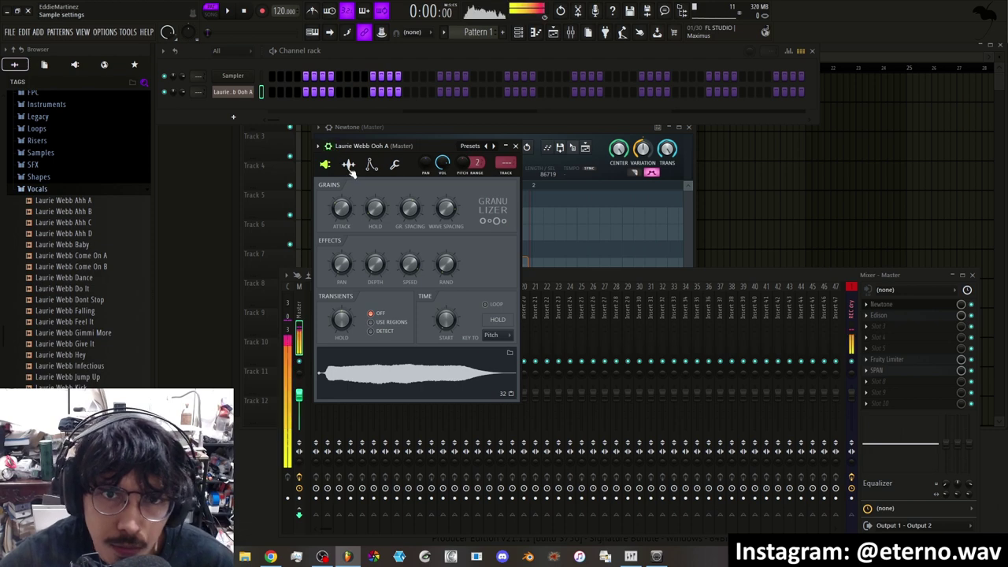
{"action": "left_click", "coordinate": [349, 165]}
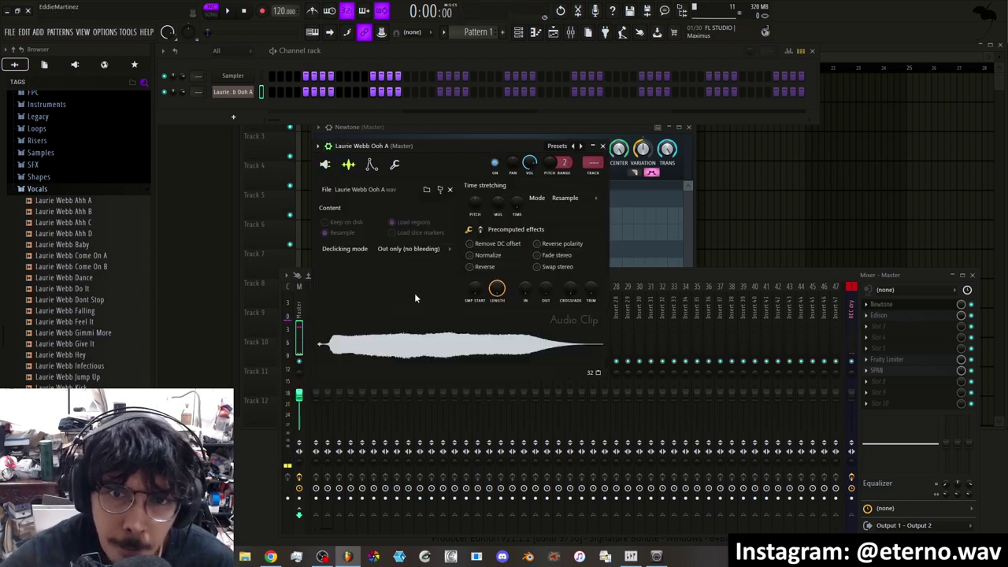
{"action": "right_click", "coordinate": [434, 345]}
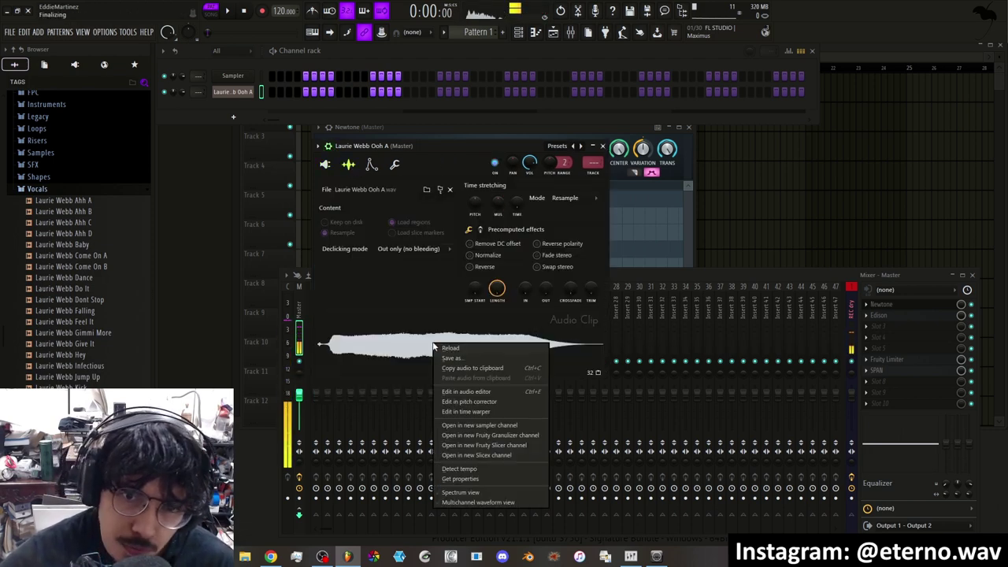
{"action": "left_click", "coordinate": [476, 402]}
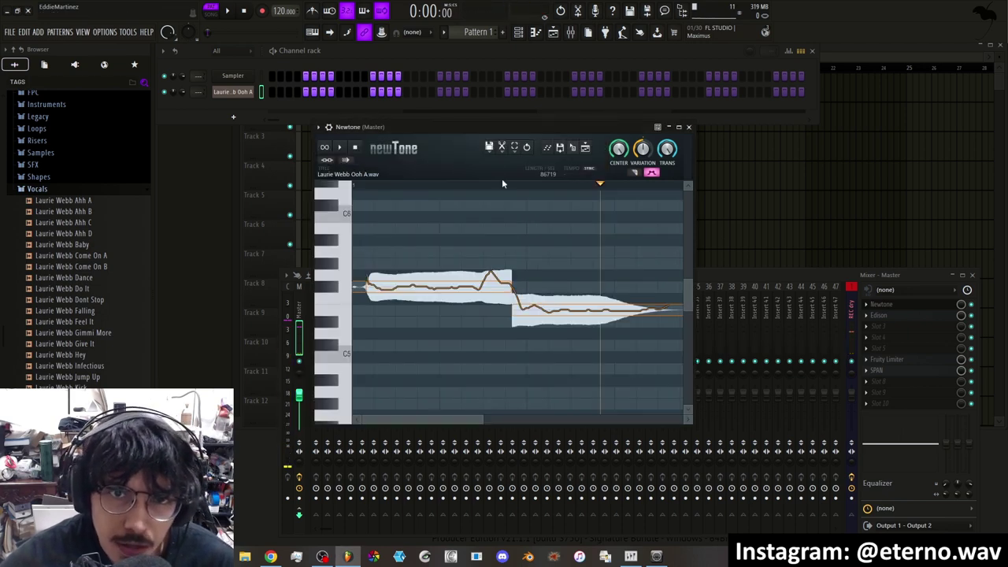
Raise the second vocal segment by 2 semitones to F#5, level with the first segment
{"action": "left_click_drag", "start_coordinate": [459, 127], "coordinate": [529, 115]}
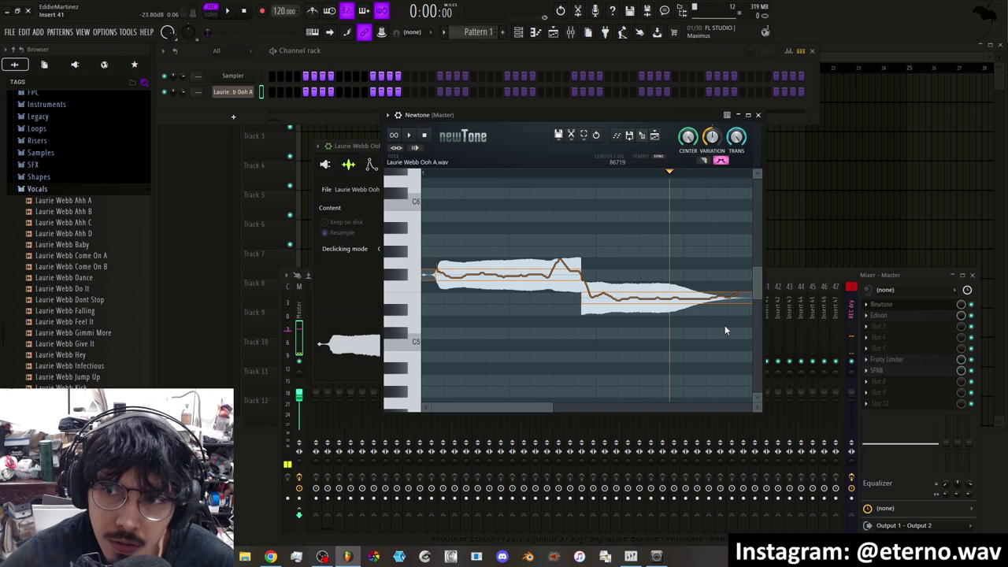
{"action": "mouse_move", "coordinate": [580, 280]}
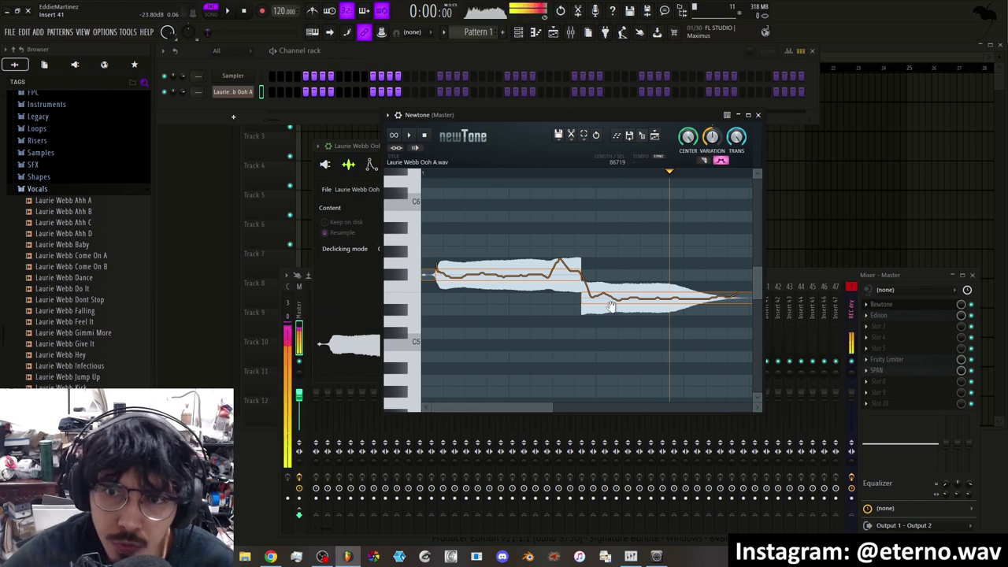
{"action": "mouse_move", "coordinate": [614, 305]}
{"action": "left_click_drag", "start_coordinate": [658, 298], "coordinate": [658, 274]}
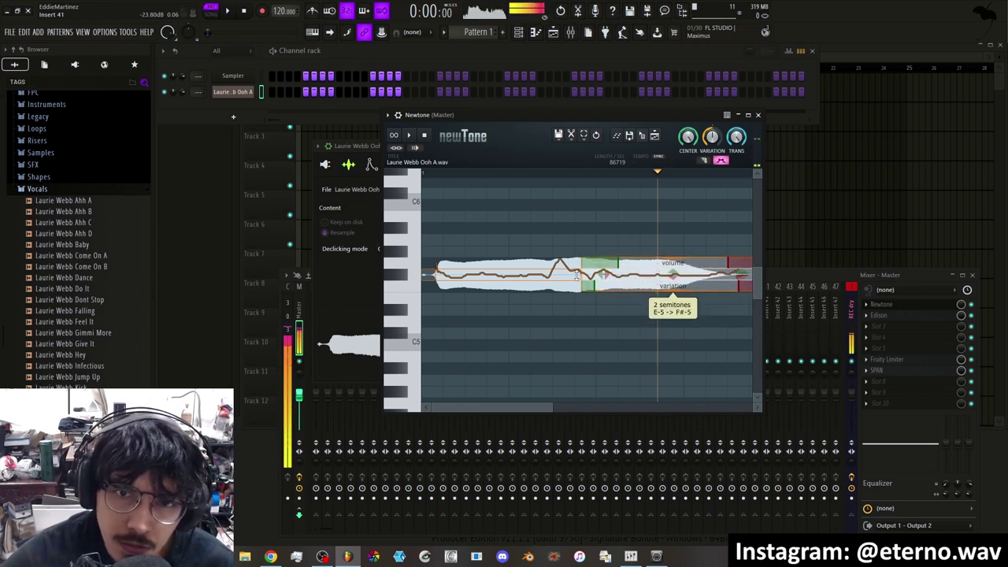
{"action": "left_click", "coordinate": [567, 278]}
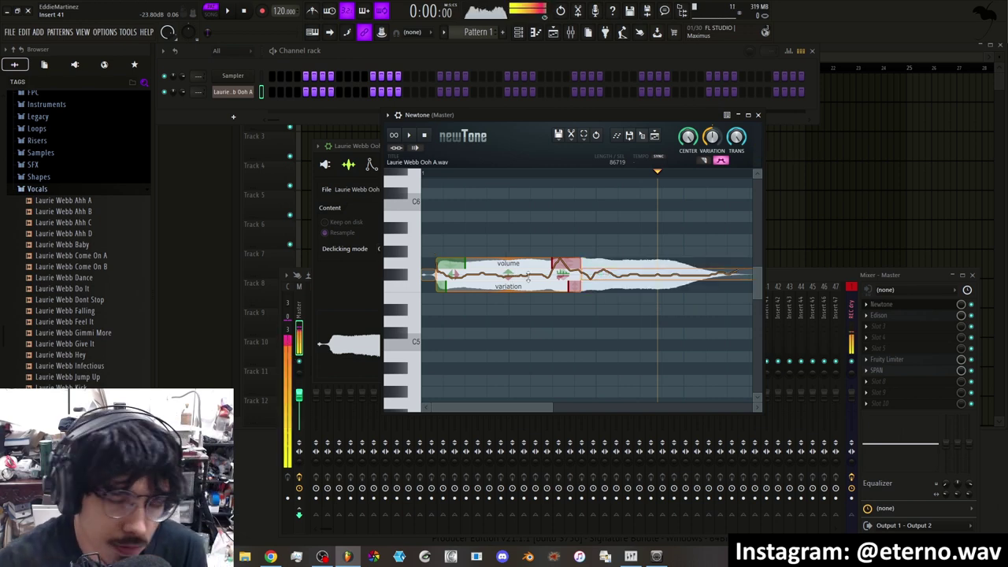
{"action": "left_click", "coordinate": [467, 241]}
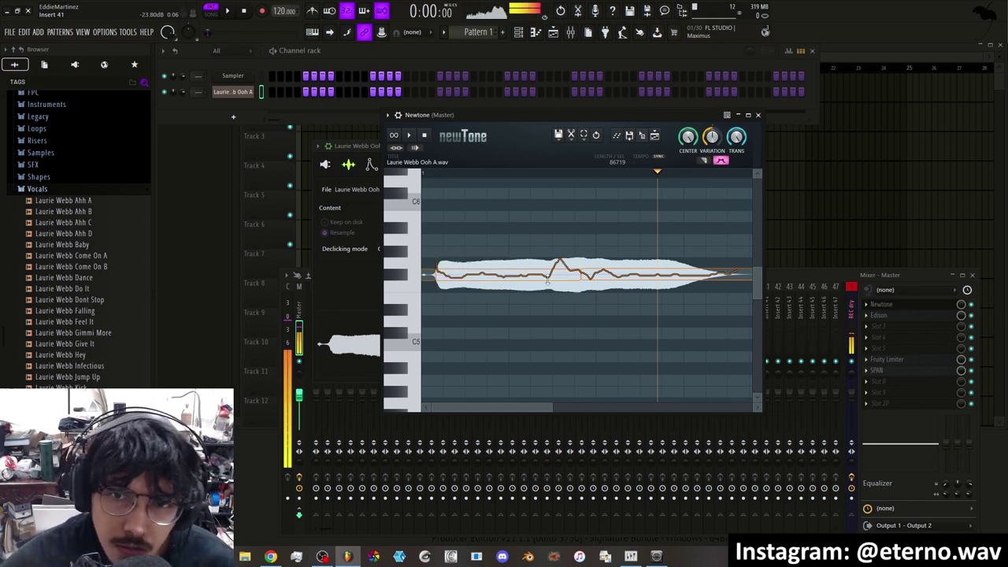
Turn Newtone's Center correction fully down, and return it to full
{"action": "mouse_move", "coordinate": [509, 276]}
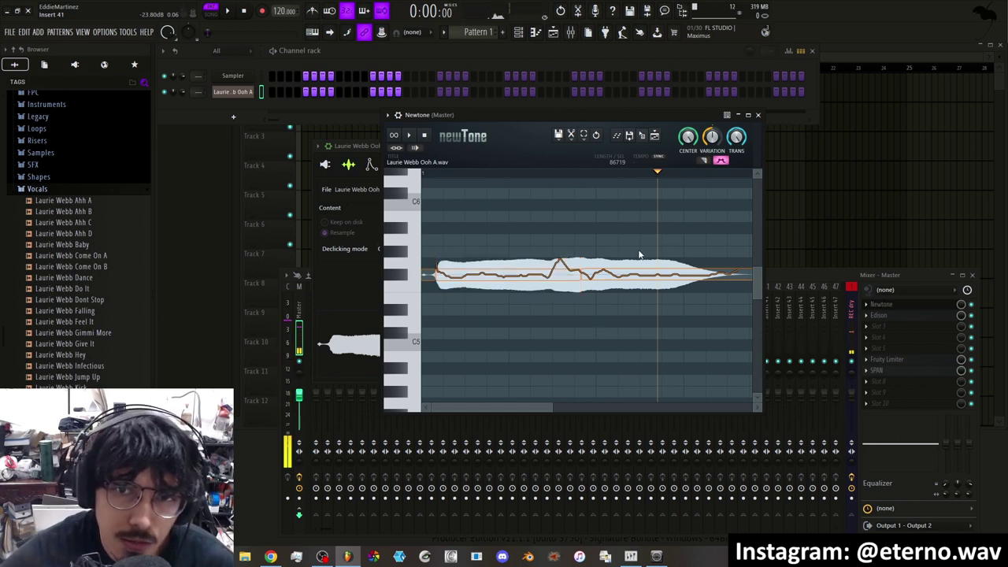
{"action": "mouse_move", "coordinate": [689, 141]}
{"action": "left_mouse_down"}
{"action": "mouse_move", "coordinate": [690, 213]}
{"action": "mouse_move", "coordinate": [689, 142]}
{"action": "left_mouse_up"}
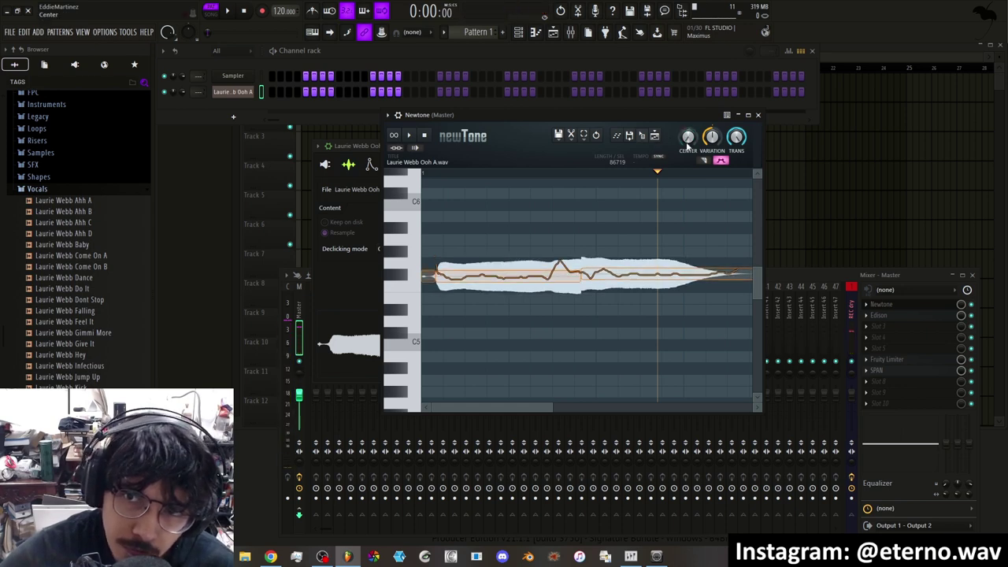
{"action": "left_click_drag", "start_coordinate": [687, 141], "coordinate": [687, 67]}
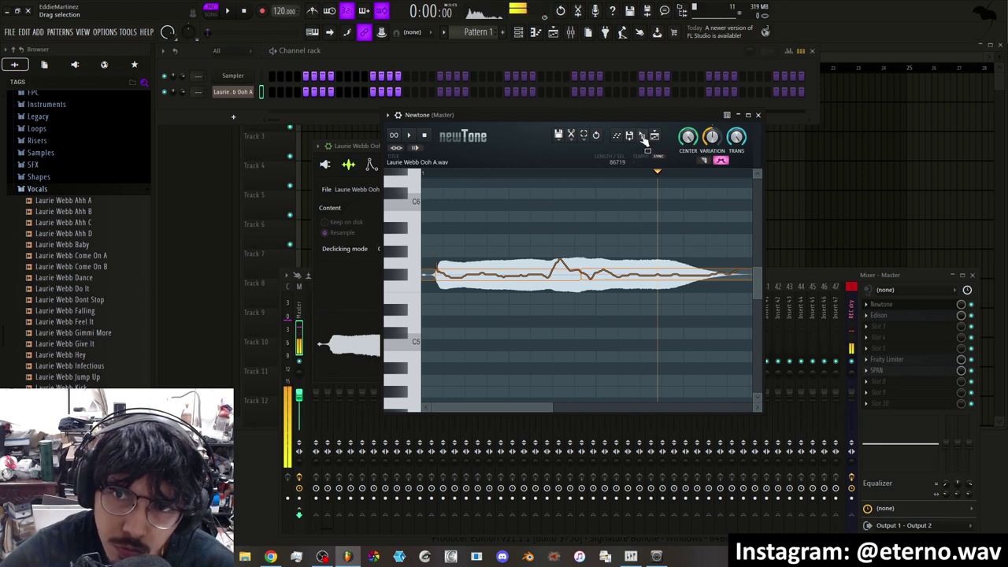
Replace the Granulizer channel's sample with the pitch-corrected audio from Newtone and open it in the Edison audio editor
{"action": "left_click_drag", "start_coordinate": [643, 140], "coordinate": [419, 335]}
{"action": "right_click", "coordinate": [436, 343]}
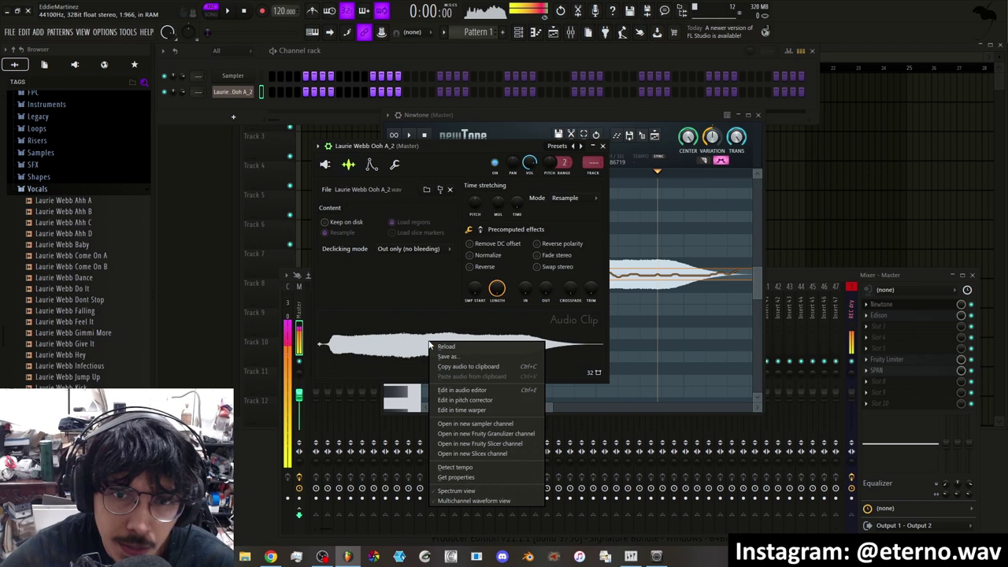
{"action": "left_click", "coordinate": [471, 391]}
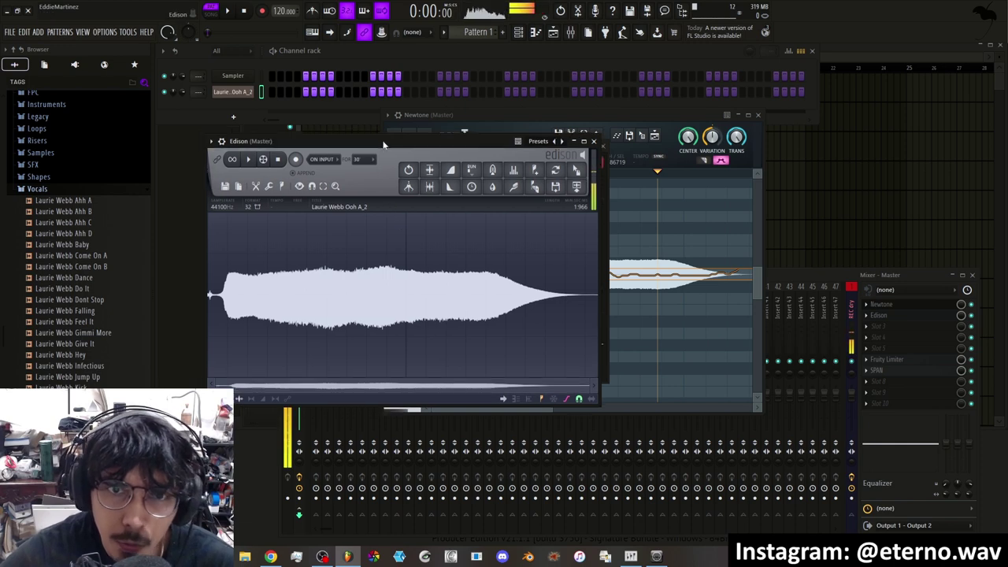
Detect the pitch regions of the corrected vocal in Edison
{"action": "right_click", "coordinate": [463, 272]}
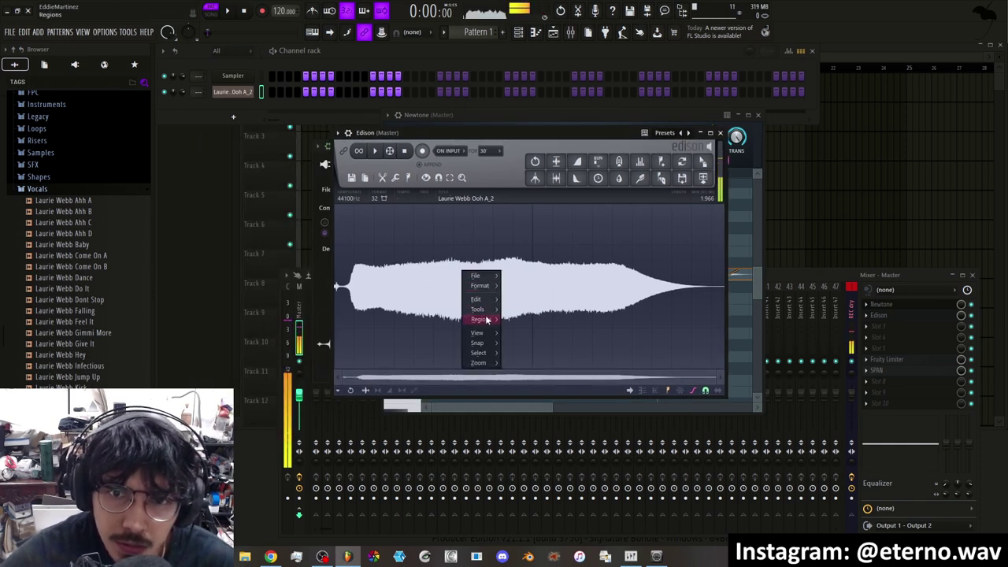
{"action": "mouse_move", "coordinate": [487, 323]}
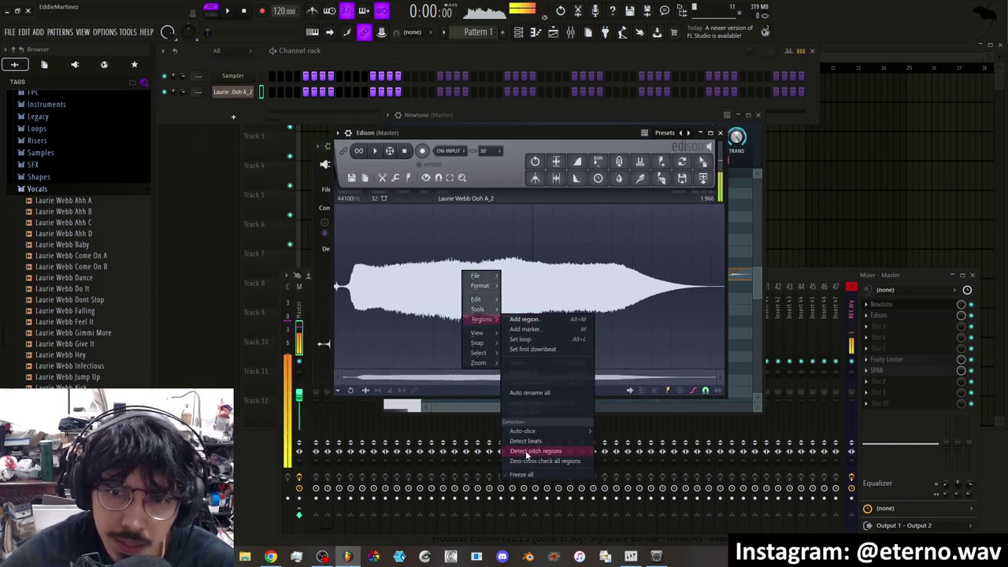
{"action": "left_click", "coordinate": [536, 452]}
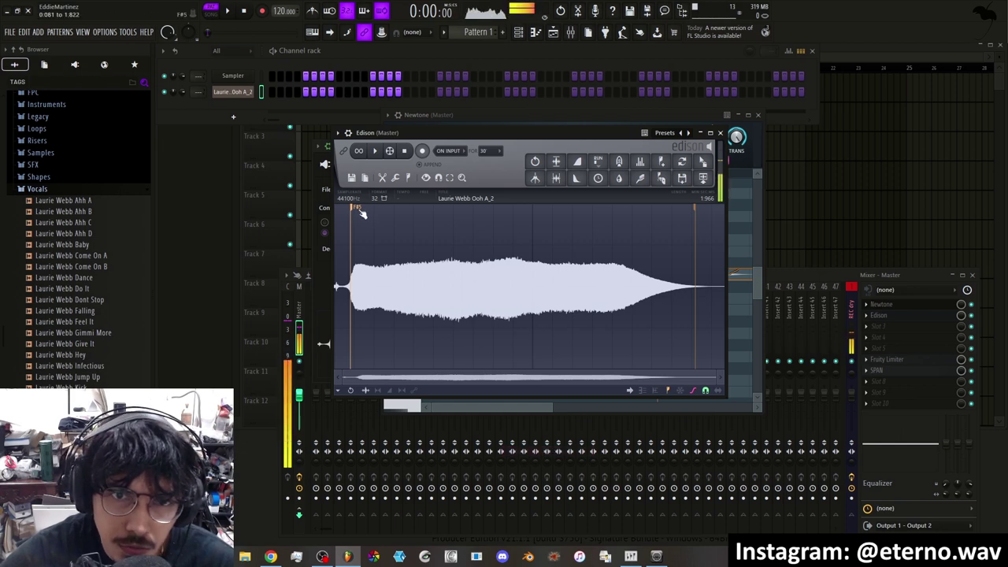
Close the Newtone and Edison windows
{"action": "left_click_drag", "start_coordinate": [593, 136], "coordinate": [681, 387]}
{"action": "left_click", "coordinate": [648, 126]}
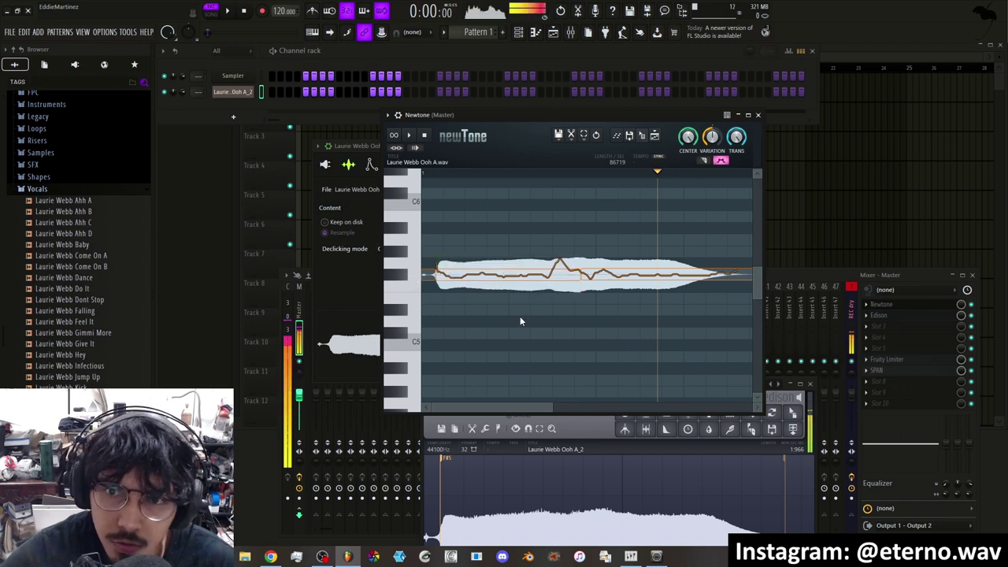
{"action": "left_click", "coordinate": [758, 115]}
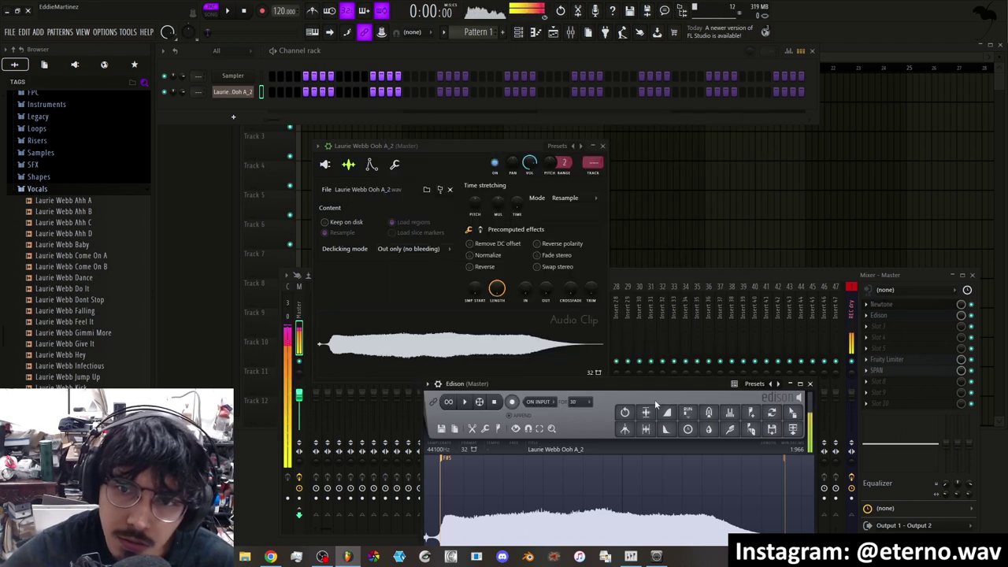
{"action": "left_click_drag", "start_coordinate": [655, 385], "coordinate": [652, 236]}
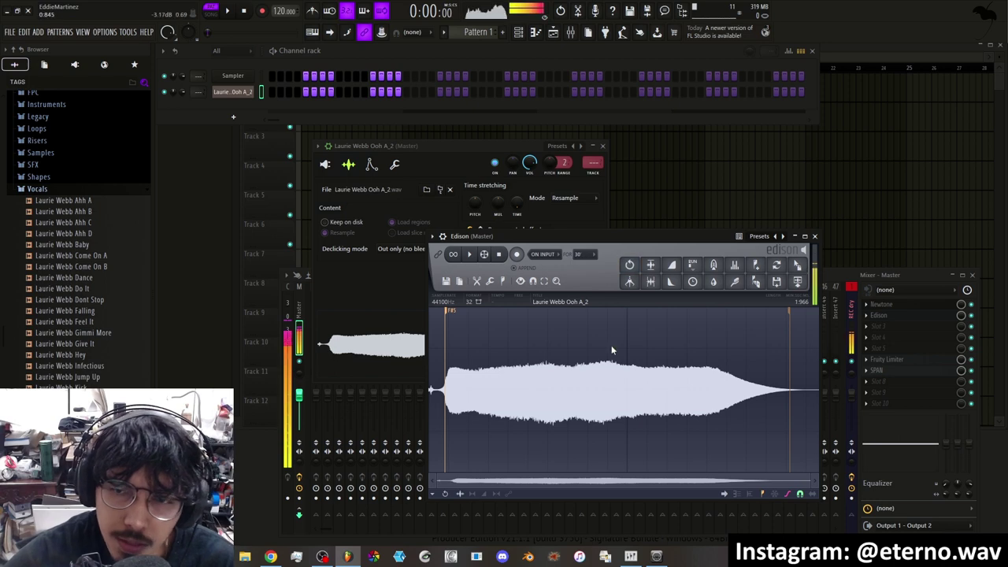
{"action": "left_click", "coordinate": [815, 236]}
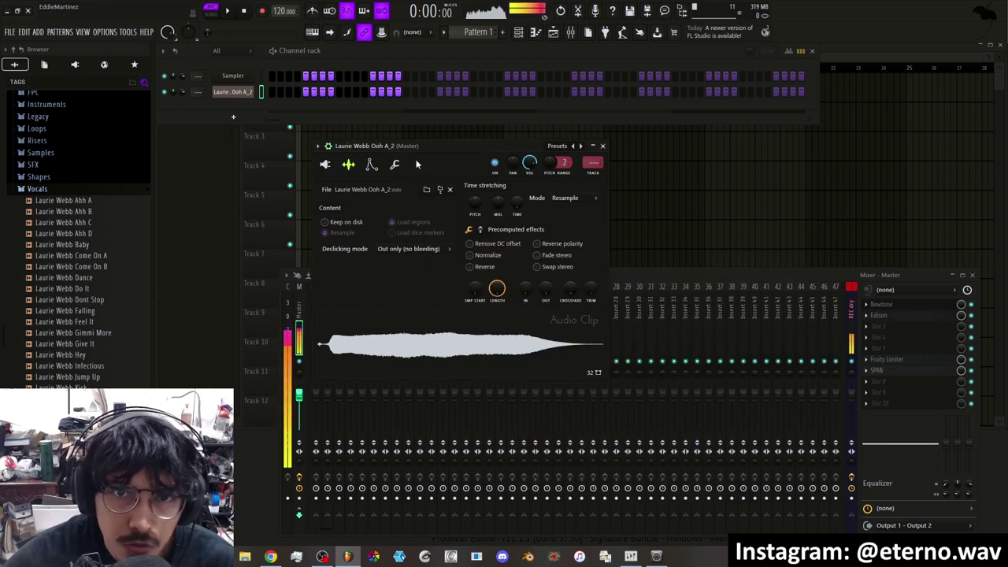
Set the root note of the Laurie Webb Ooh A_2 channel to F#5 in its miscellaneous settings
{"action": "left_click_drag", "start_coordinate": [422, 146], "coordinate": [503, 137]}
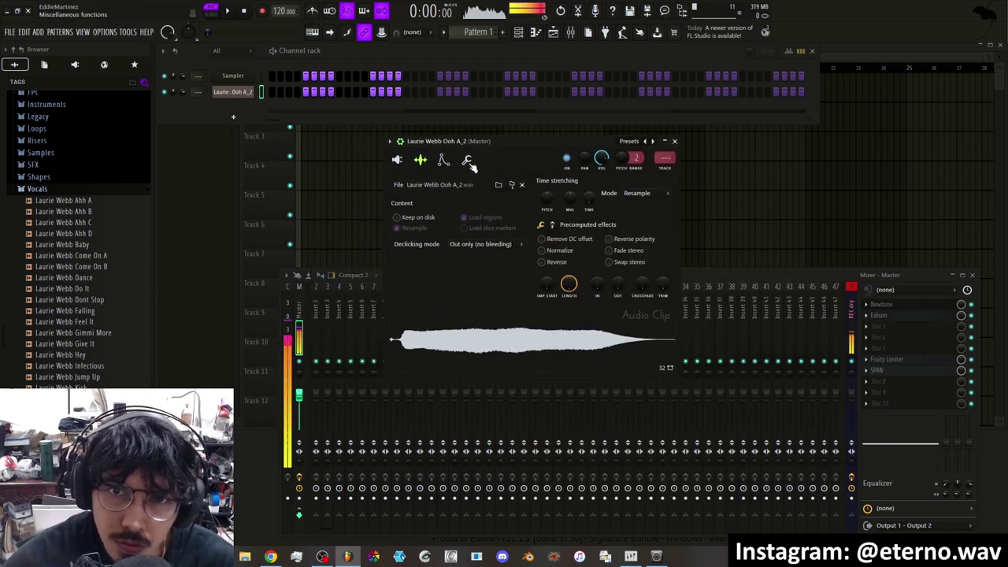
{"action": "left_click", "coordinate": [467, 161]}
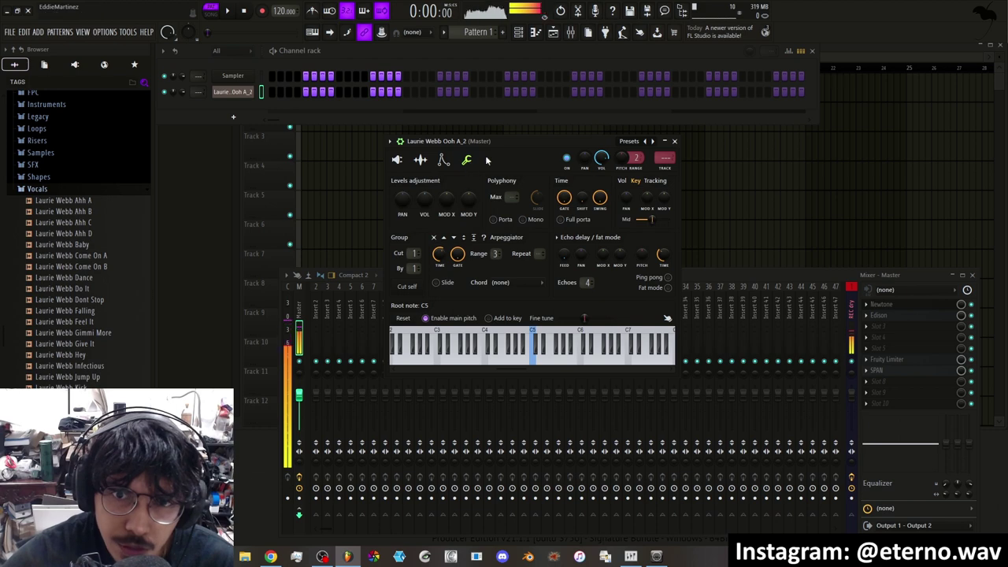
{"action": "right_click", "coordinate": [561, 337]}
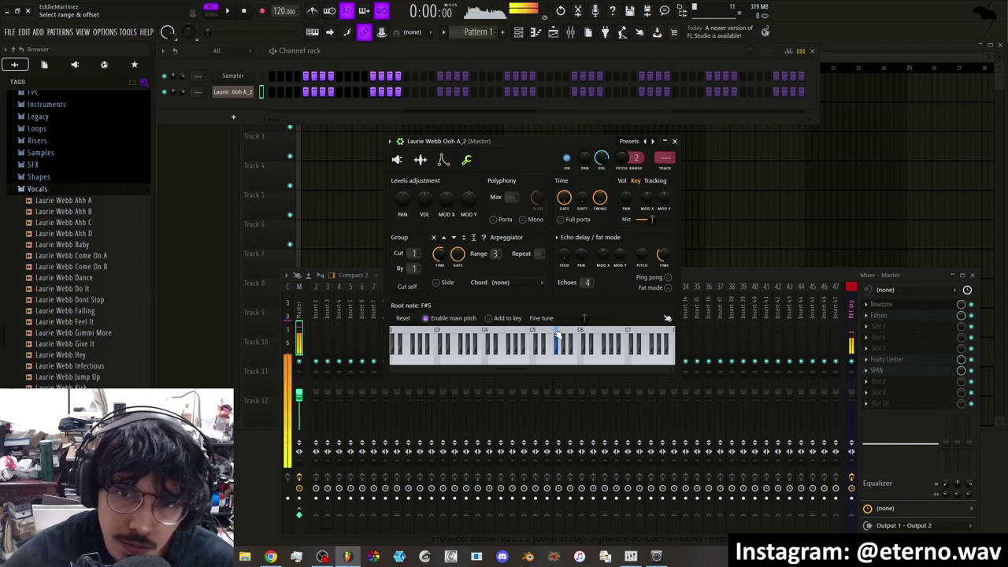
Return to the Granulizer plugin editor and adjust the grain attack time
{"action": "left_click", "coordinate": [396, 161]}
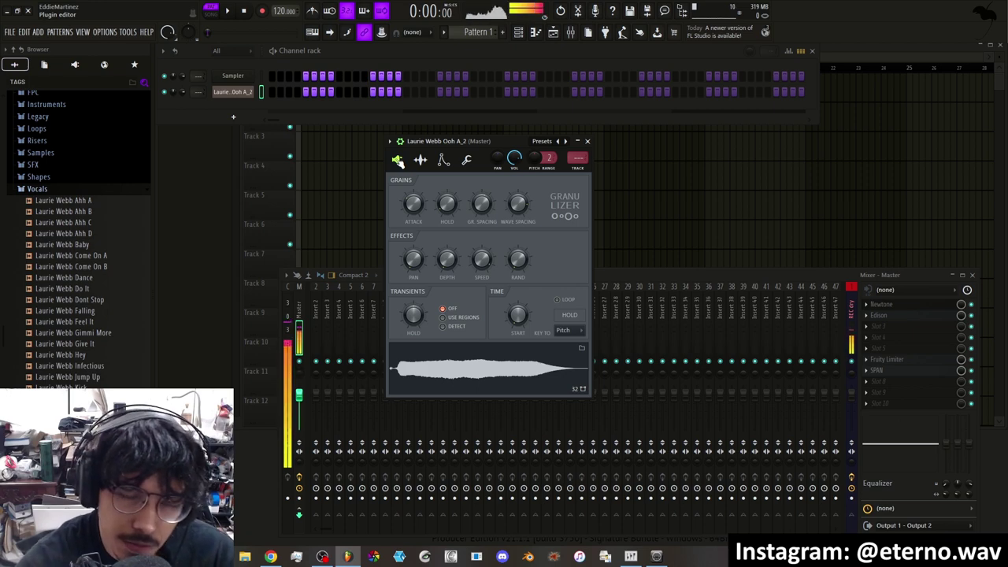
{"action": "left_click_drag", "start_coordinate": [451, 142], "coordinate": [468, 124]}
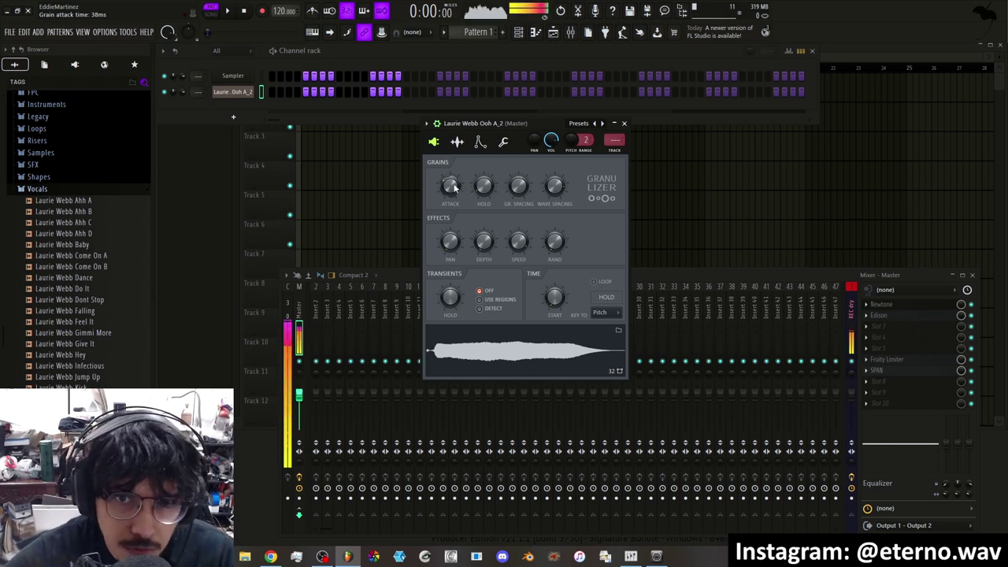
{"action": "left_click_drag", "start_coordinate": [455, 190], "coordinate": [456, 189]}
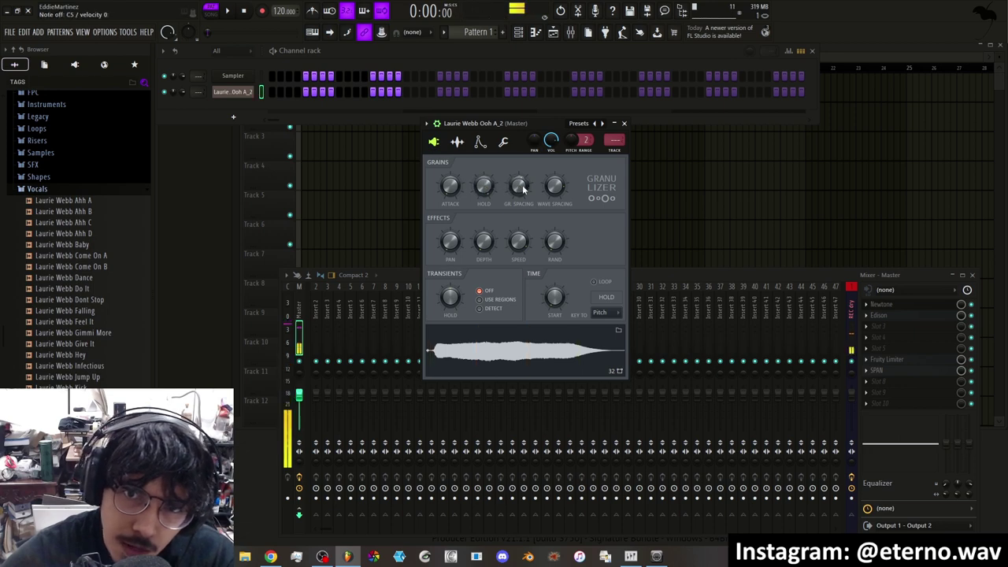
Adjust the Granulizer's grain spacing, wave spacing and effects depth with time looping on, audition a D5 note, and close the plugin
{"action": "left_click_drag", "start_coordinate": [522, 186], "coordinate": [521, 182]}
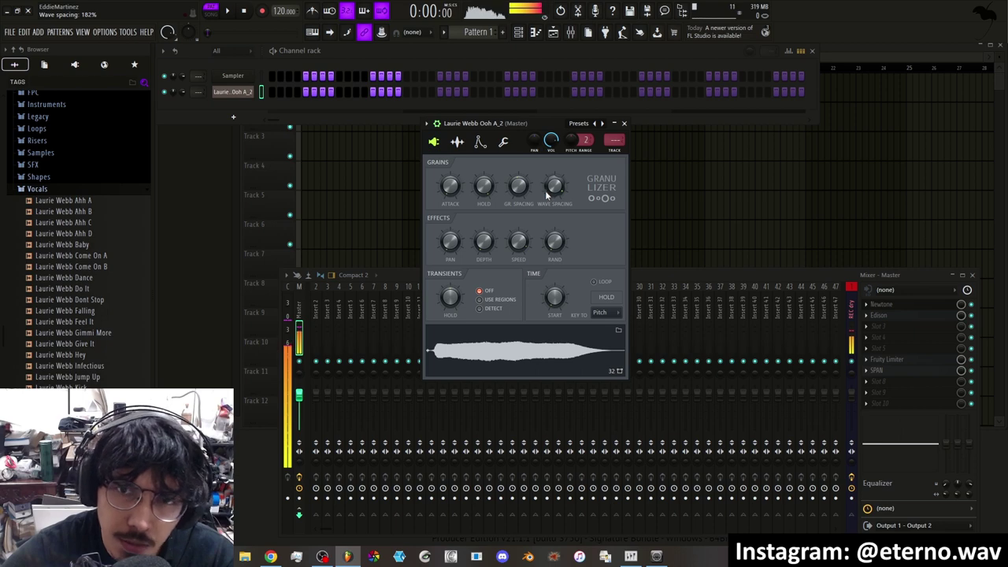
{"action": "left_click_drag", "start_coordinate": [555, 191], "coordinate": [555, 189]}
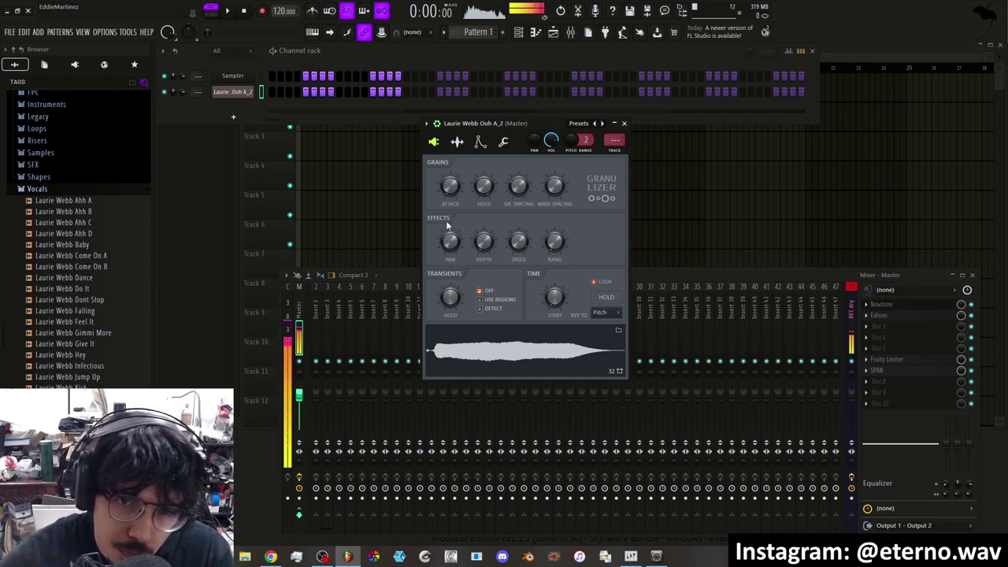
{"action": "left_click_drag", "start_coordinate": [484, 241], "coordinate": [484, 221]}
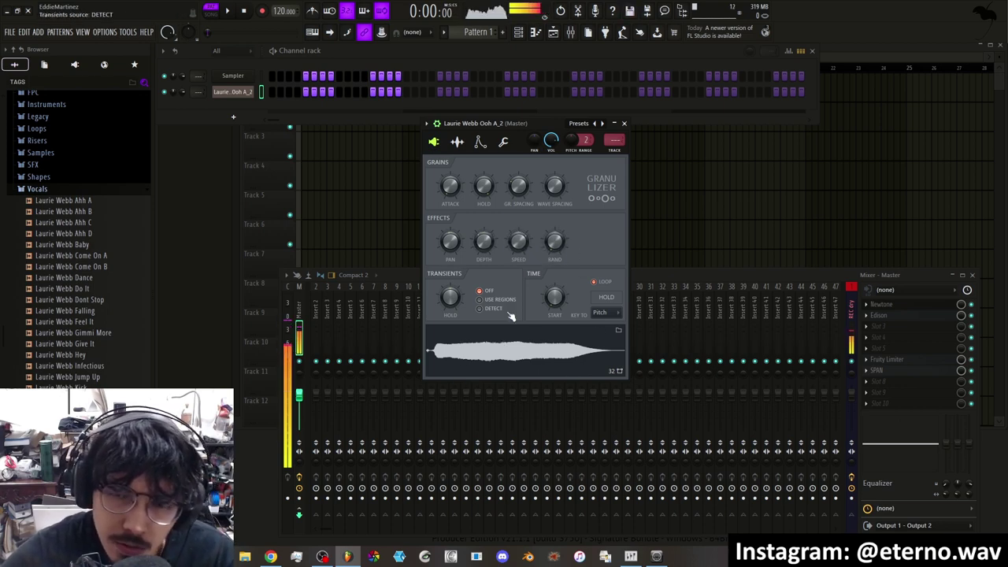
{"action": "key", "text": "w"}
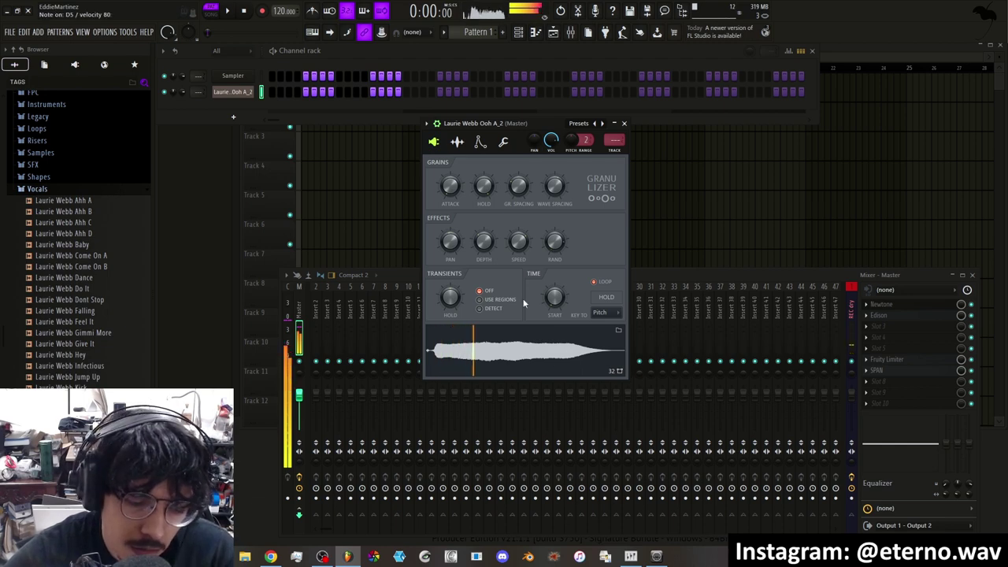
{"action": "key", "text": "Escape"}
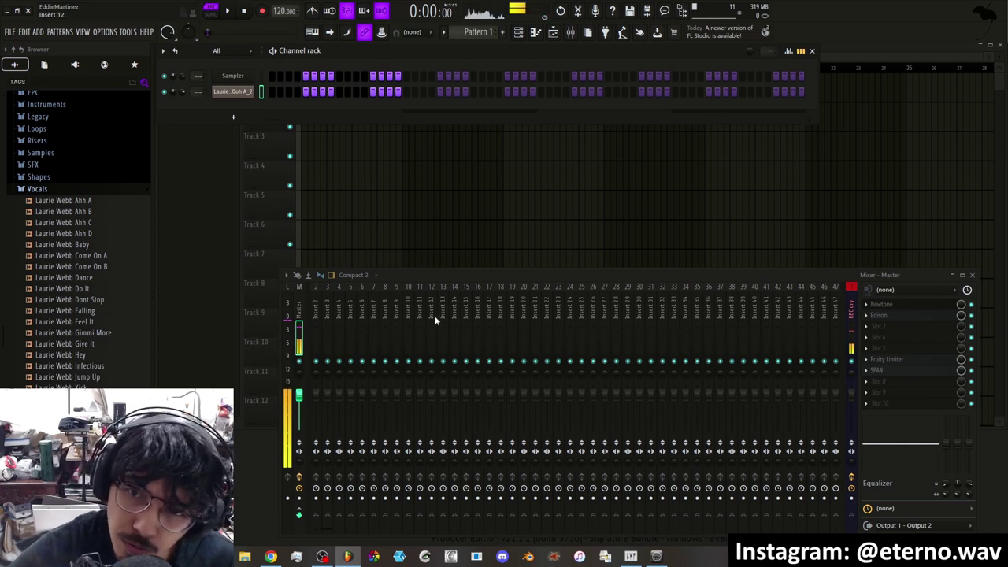
Route the Granulizer vocal channel to mixer insert 21
{"action": "right_click", "coordinate": [536, 319]}
{"action": "left_click", "coordinate": [709, 351]}
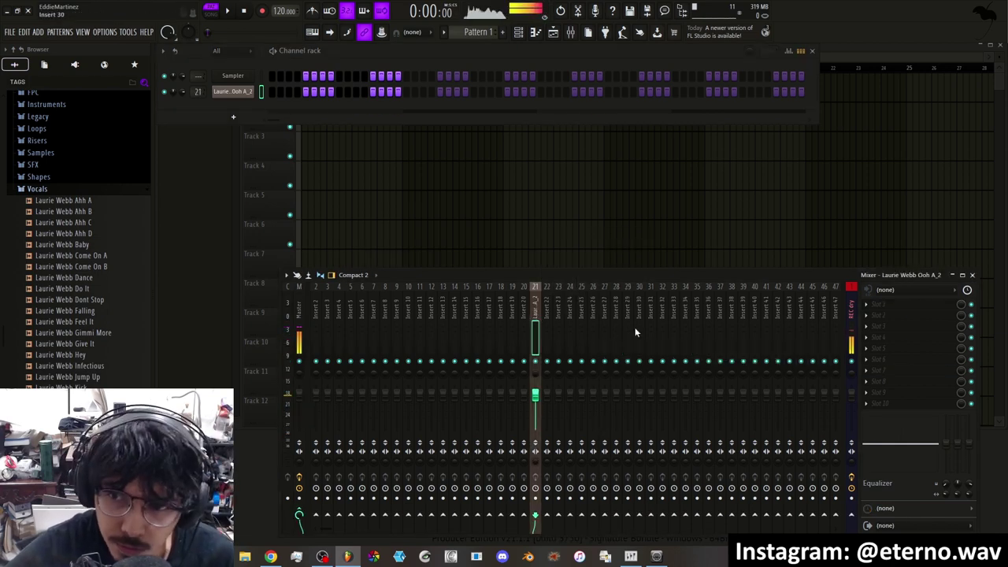
Rename mixer insert 22 as "delay buss" and insert 23 as "reverb buss", giving them a green and a purple colour
{"action": "left_click", "coordinate": [547, 335]}
{"action": "key", "text": "F2"}
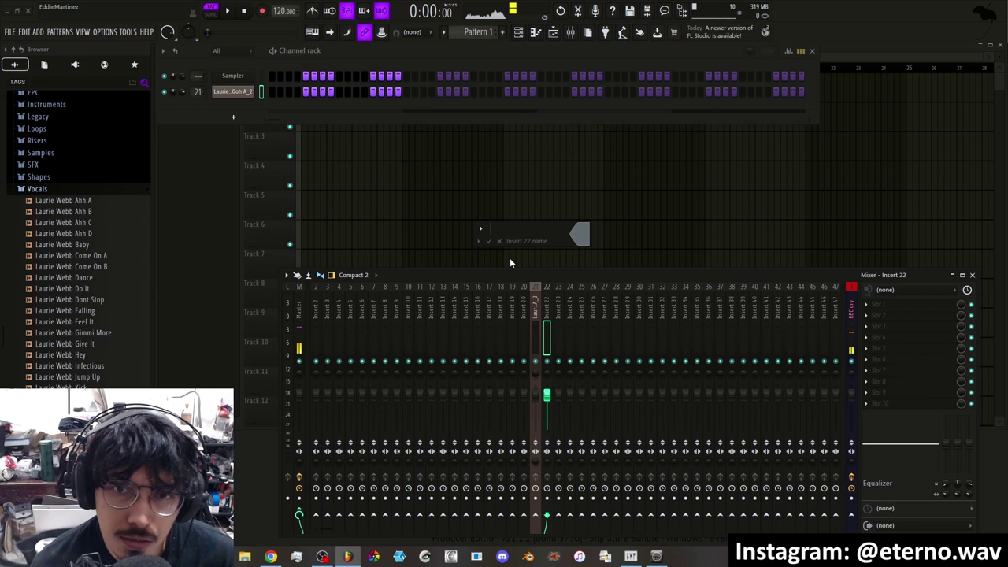
{"action": "type", "text": "delay "}
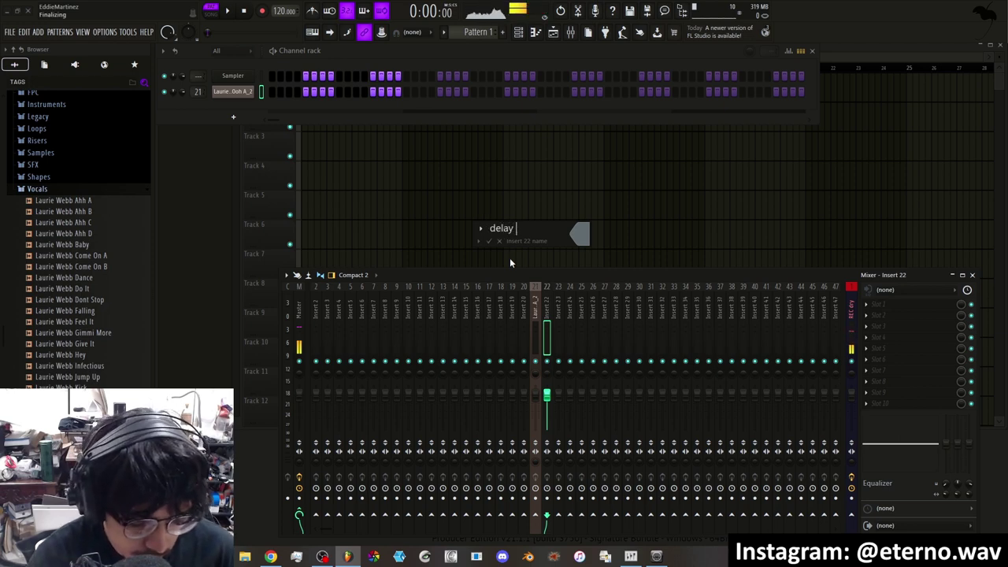
{"action": "type", "text": "buss"}
{"action": "key", "text": "Return"}
{"action": "right_click", "coordinate": [559, 311]}
{"action": "left_click", "coordinate": [588, 245]}
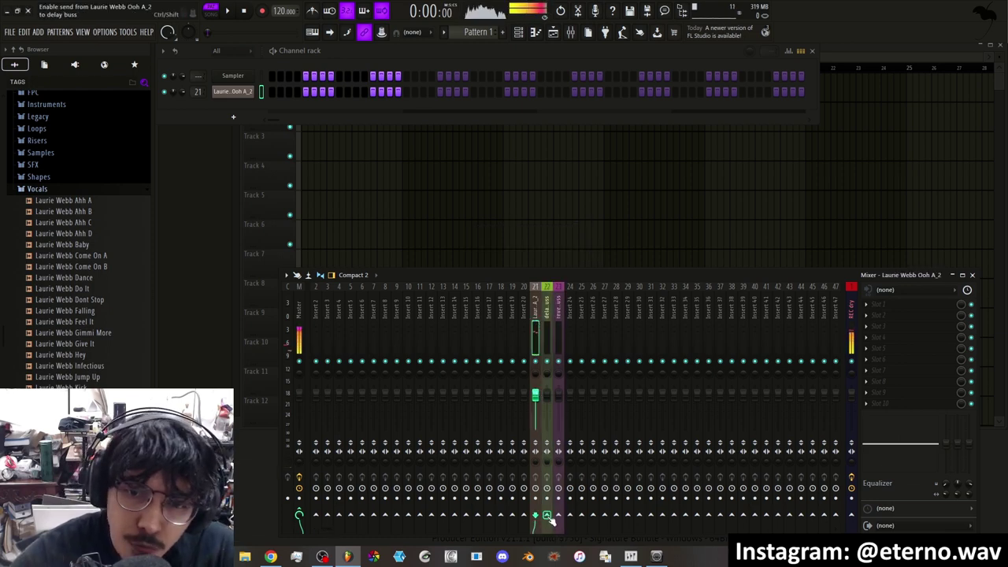
Send the vocal track on insert 21 to the delay buss and the reverb buss, and lower the reverb send level
{"action": "left_click", "coordinate": [547, 516]}
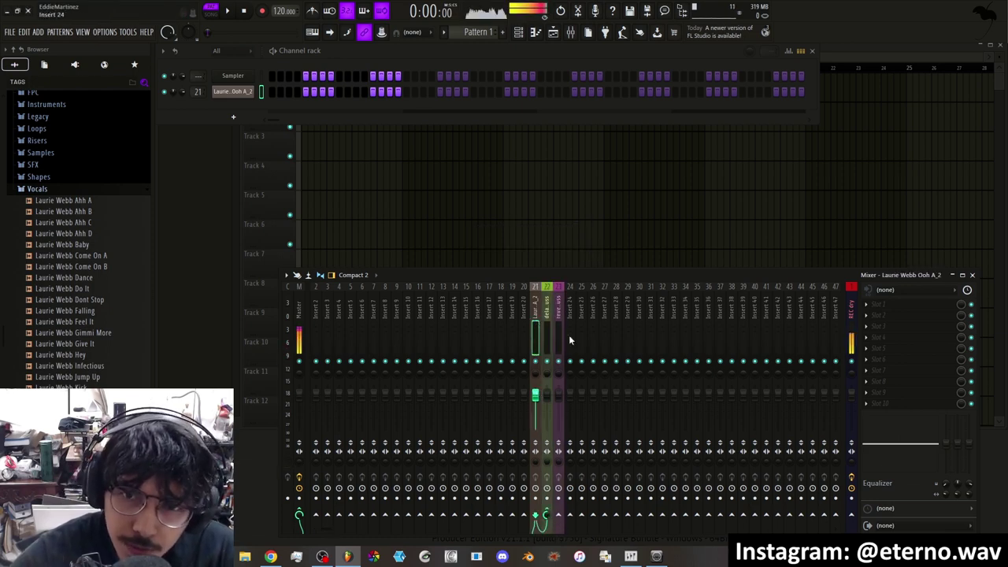
{"action": "left_click", "coordinate": [559, 516]}
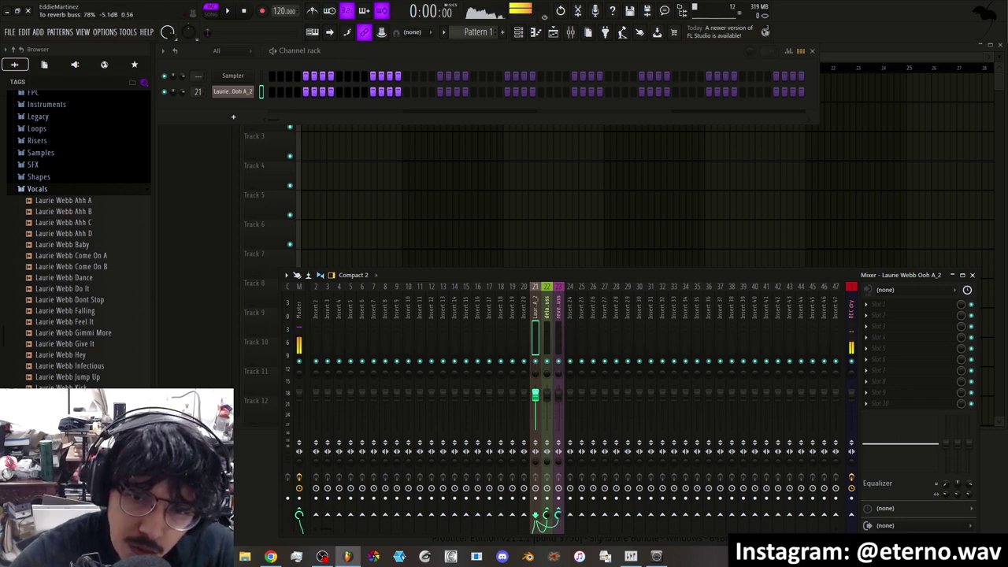
{"action": "left_click_drag", "start_coordinate": [559, 516], "coordinate": [559, 547]}
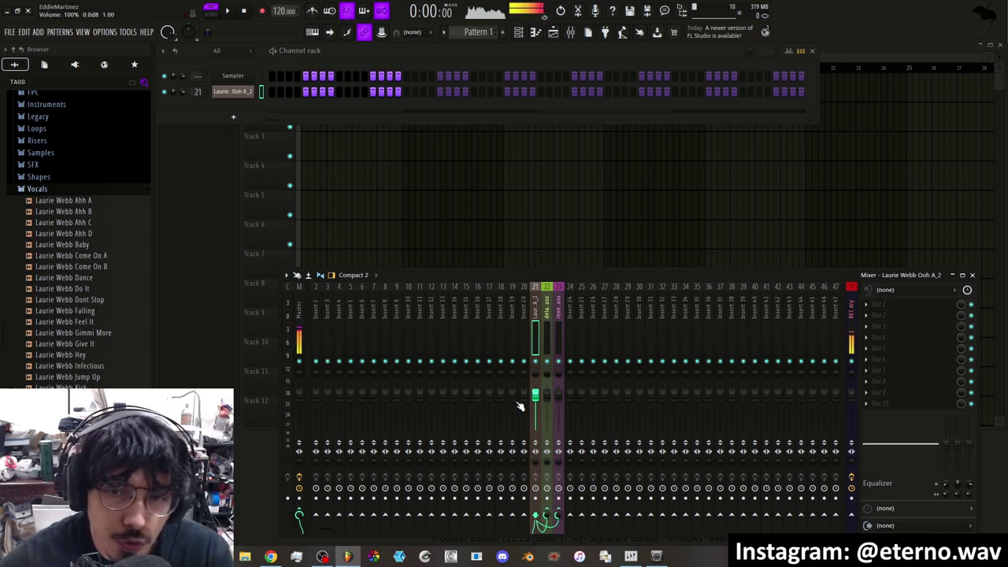
Load Fruity Delay 3 in slot 2 of the delay buss and turn its dry output all the way down
{"action": "left_click", "coordinate": [547, 326]}
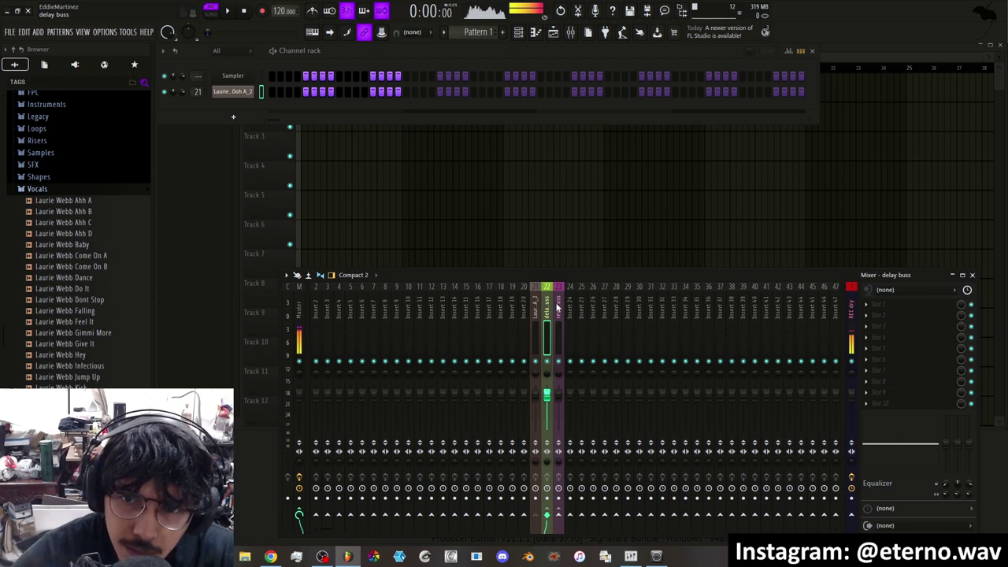
{"action": "left_click", "coordinate": [891, 315]}
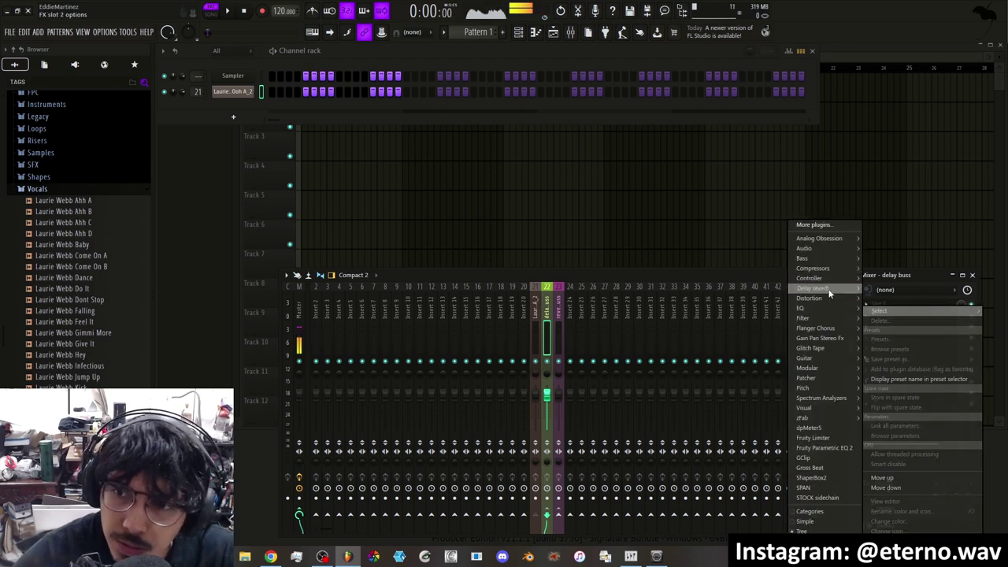
{"action": "mouse_move", "coordinate": [829, 293]}
{"action": "left_click", "coordinate": [753, 361]}
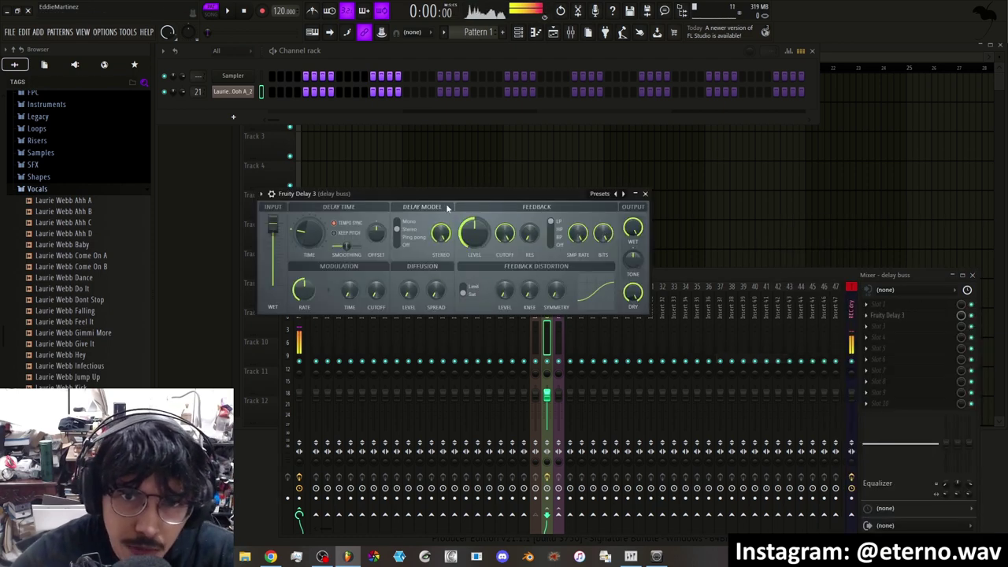
{"action": "left_click_drag", "start_coordinate": [447, 207], "coordinate": [535, 251]}
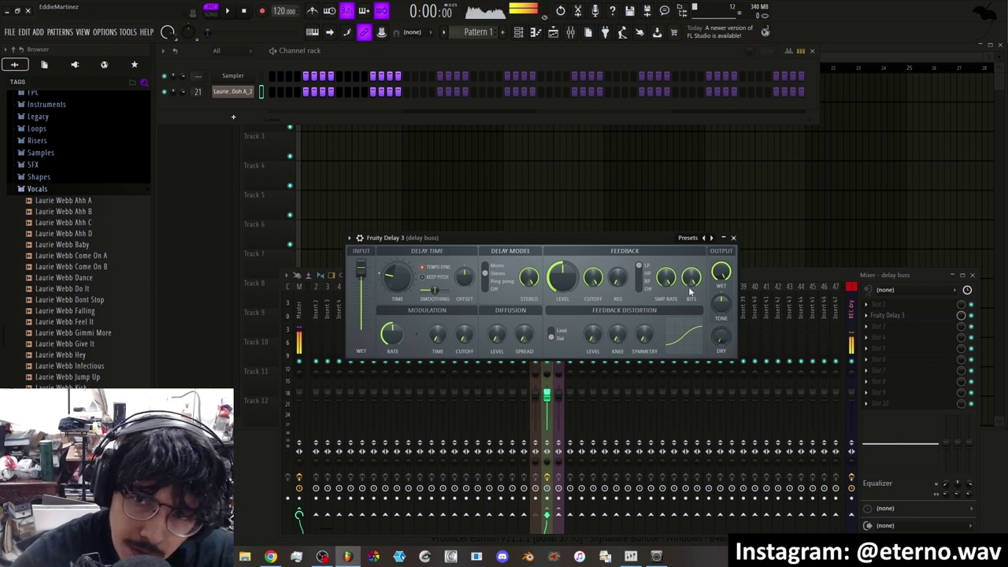
{"action": "left_click_drag", "start_coordinate": [644, 237], "coordinate": [757, 143]}
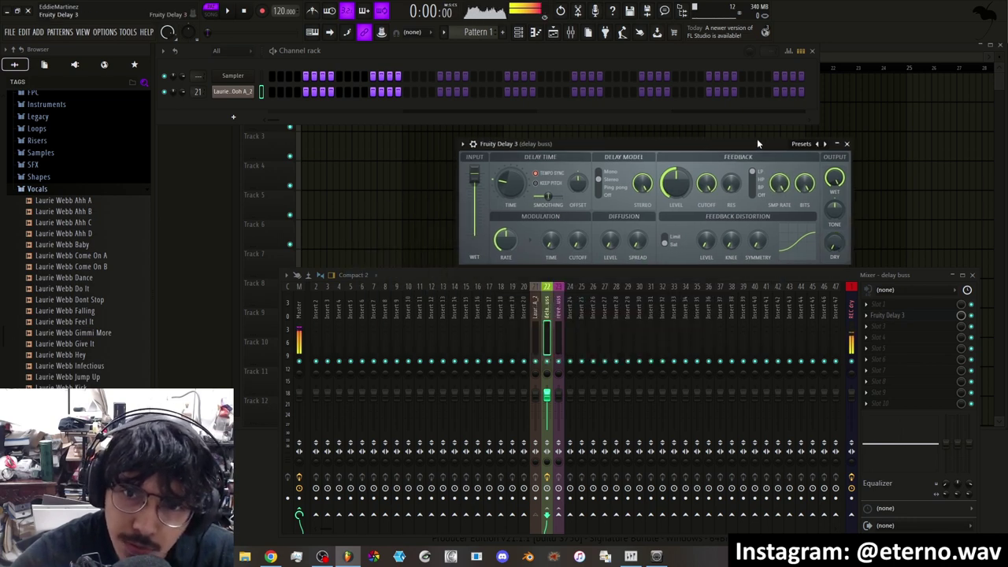
Set Fruity Delay 3's delay model to Ping pong and adjust its delay time
{"action": "left_click", "coordinate": [536, 315]}
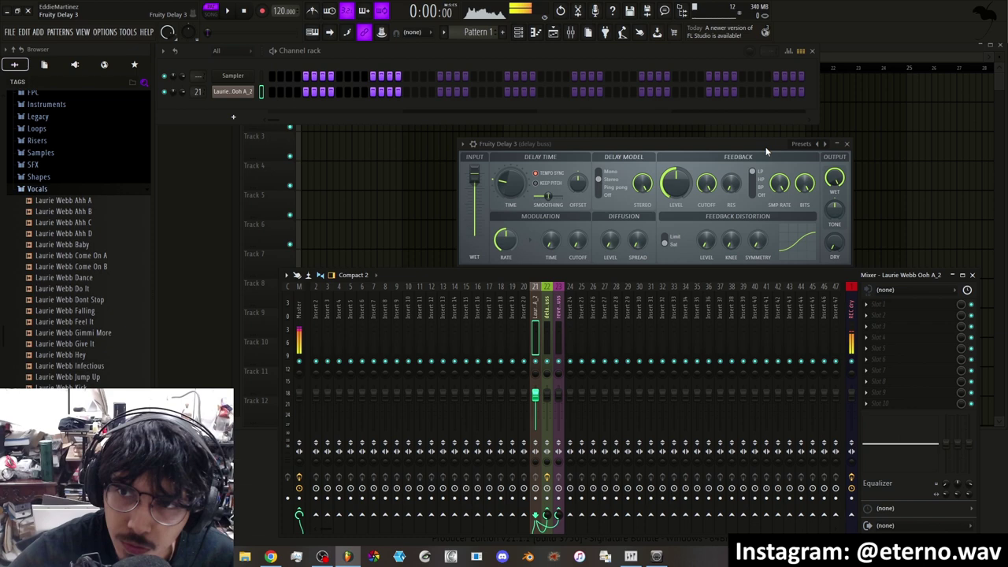
{"action": "left_click_drag", "start_coordinate": [767, 151], "coordinate": [712, 146]}
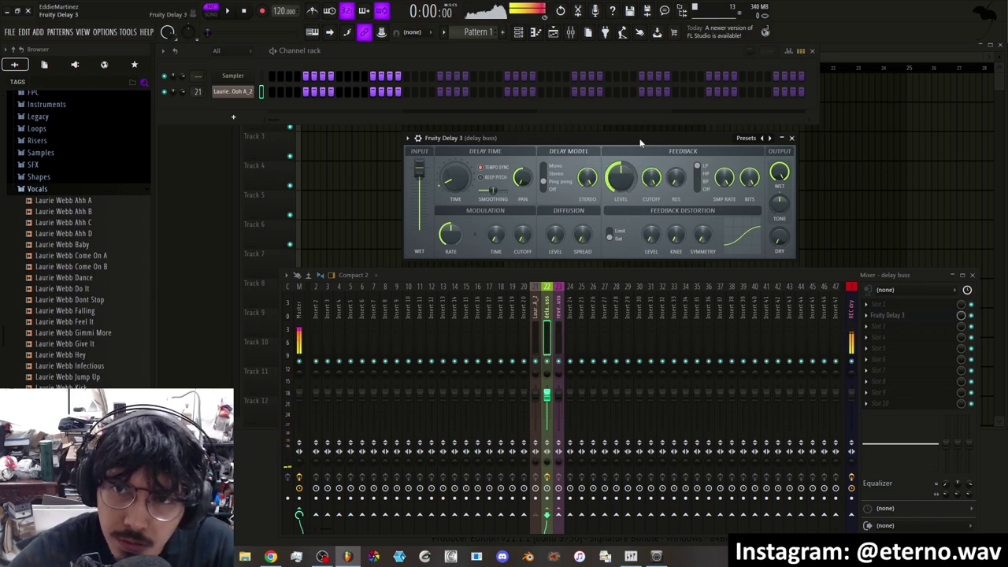
{"action": "left_click_drag", "start_coordinate": [637, 138], "coordinate": [764, 144]}
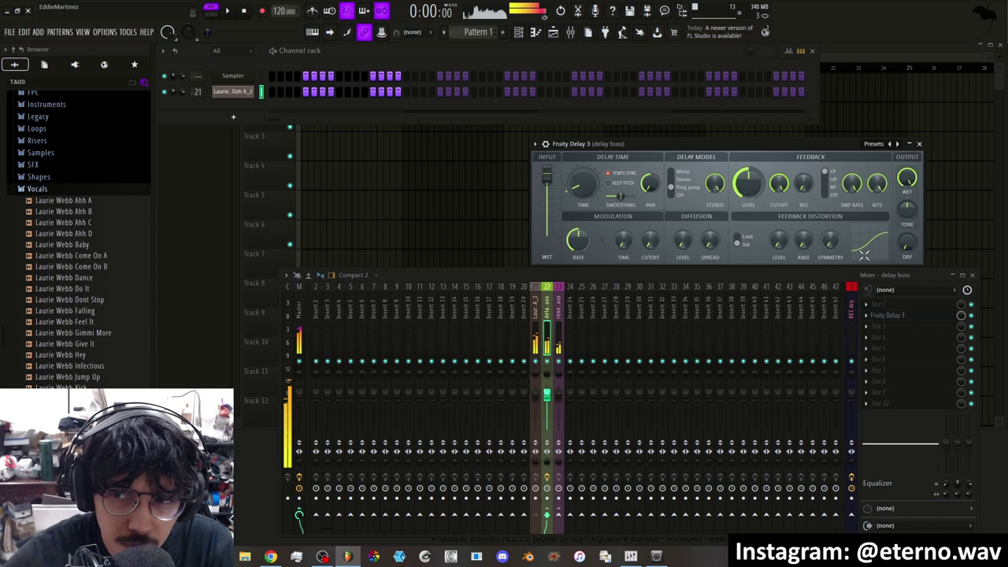
Add Fruity Parametric EQ 2 in slot 1 of the delay buss, ahead of the delay
{"action": "left_click", "coordinate": [891, 315]}
{"action": "left_click", "coordinate": [868, 369]}
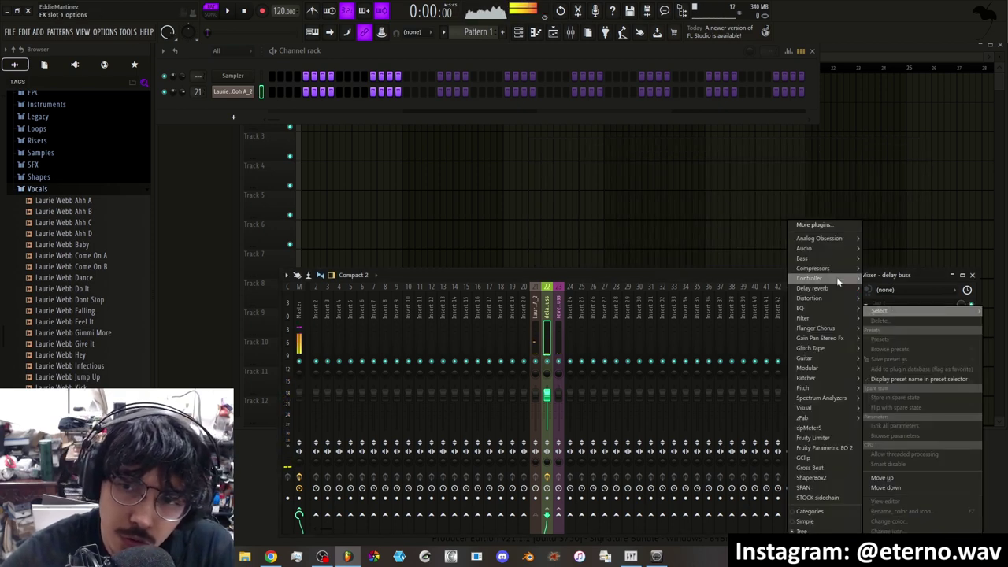
{"action": "left_click", "coordinate": [823, 449]}
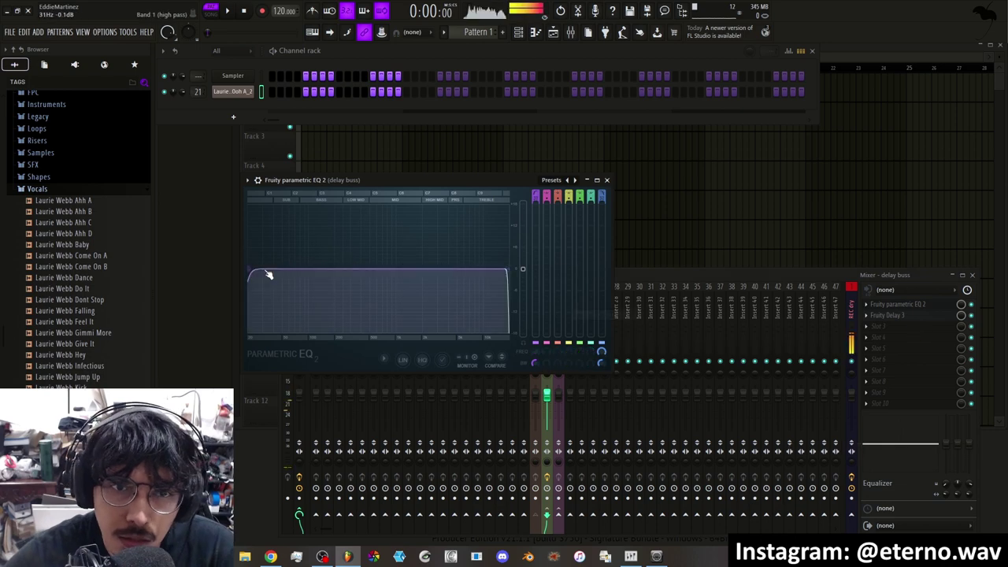
Cut the lows and highs of the delay buss with a band 1 high pass and a band 7 low pass, and close the EQ
{"action": "mouse_move", "coordinate": [466, 270]}
{"action": "left_mouse_down"}
{"action": "mouse_move", "coordinate": [504, 272]}
{"action": "mouse_move", "coordinate": [466, 270]}
{"action": "left_mouse_up"}
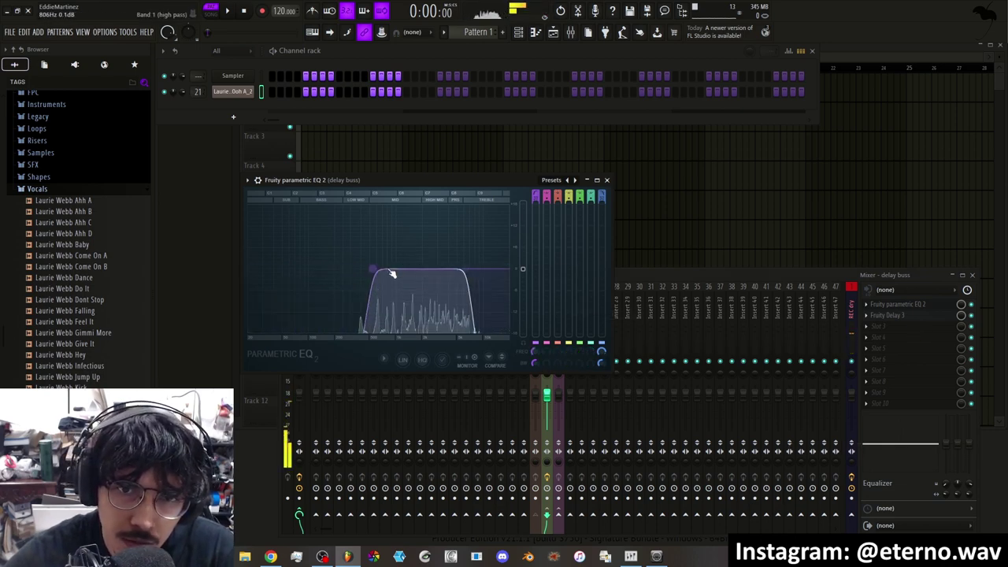
{"action": "left_click_drag", "start_coordinate": [376, 270], "coordinate": [339, 271]}
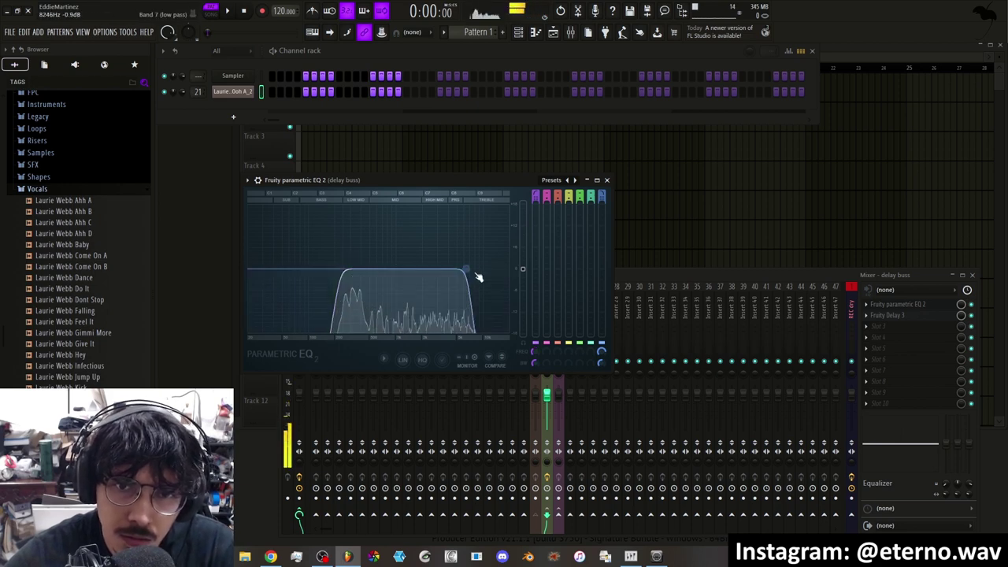
{"action": "left_click_drag", "start_coordinate": [476, 273], "coordinate": [423, 273]}
{"action": "key", "text": "Escape"}
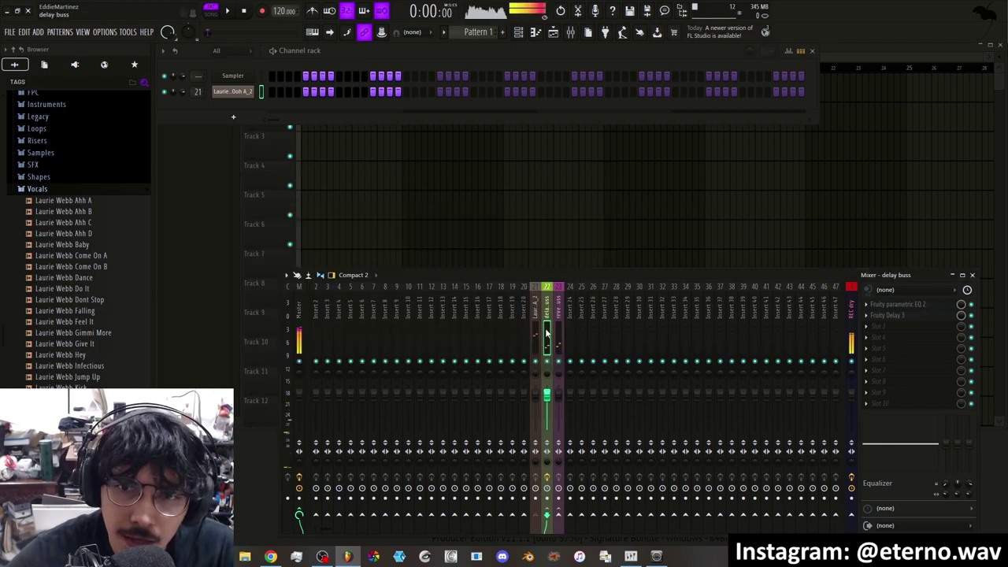
Load Fruity Reeverb 2 in slot 2 of the reverb buss and raise its early reflections and low cut
{"action": "left_click", "coordinate": [561, 323]}
{"action": "left_click", "coordinate": [896, 325]}
{"action": "mouse_move", "coordinate": [819, 289]}
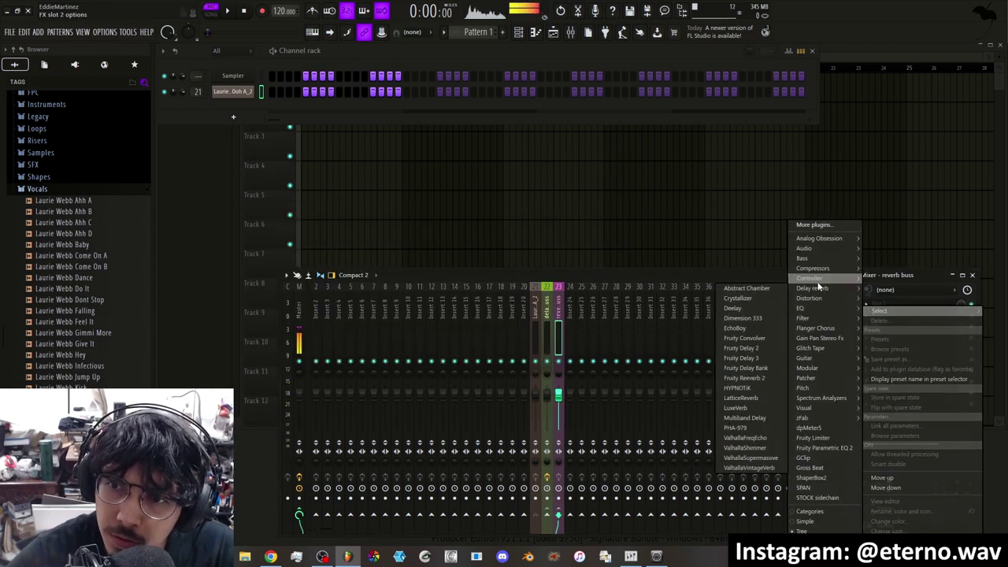
{"action": "left_click", "coordinate": [741, 380]}
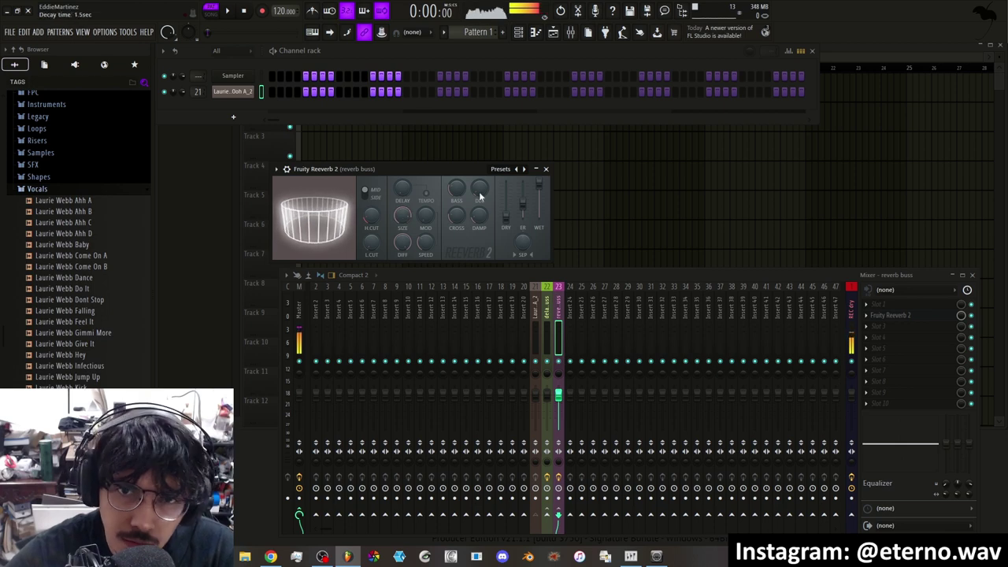
{"action": "left_click_drag", "start_coordinate": [524, 204], "coordinate": [523, 186]}
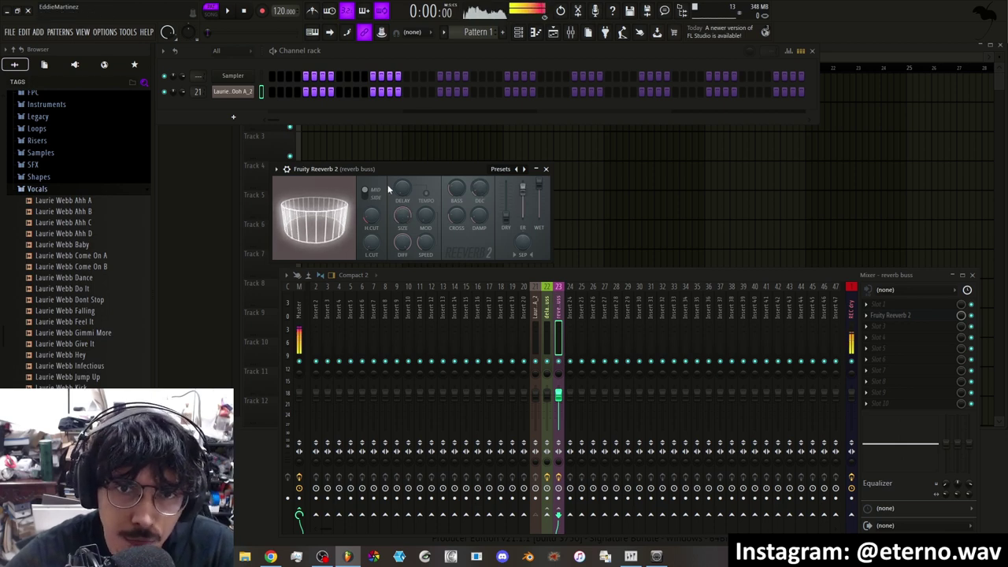
{"action": "left_click_drag", "start_coordinate": [372, 241], "coordinate": [372, 235]}
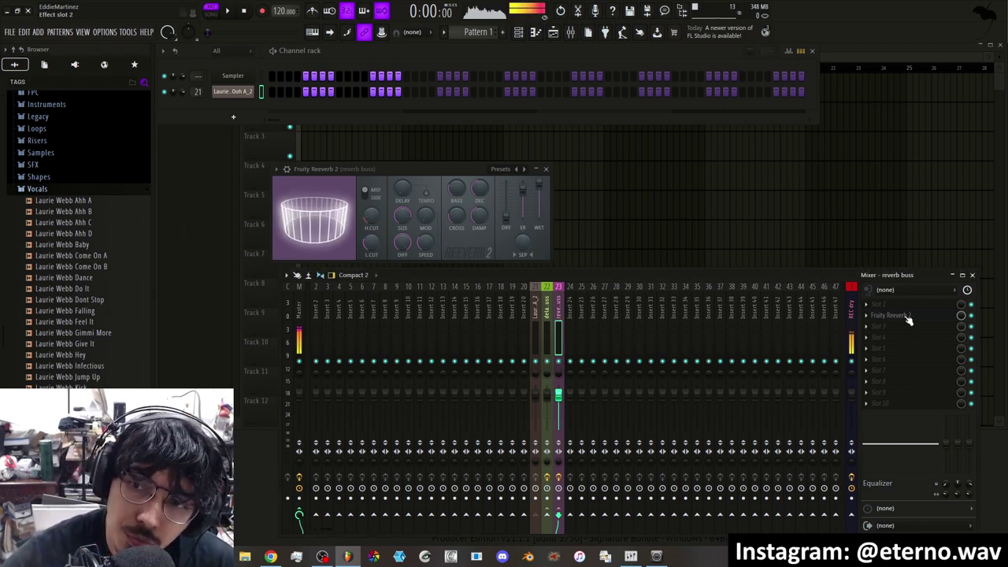
Try the Gross Beat Slingshot time preset on the vocal track during playback
{"action": "left_click", "coordinate": [547, 315]}
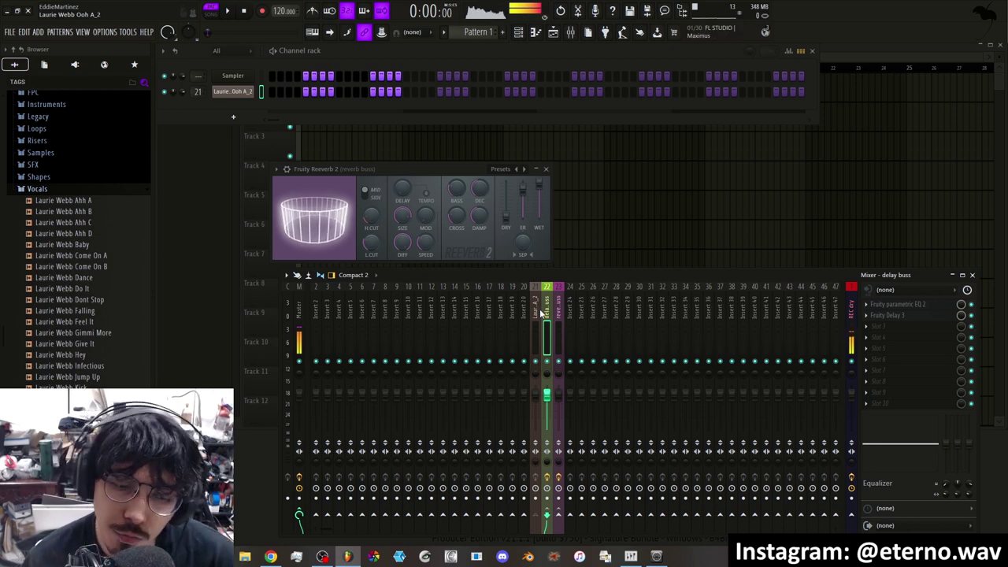
{"action": "key", "text": "space"}
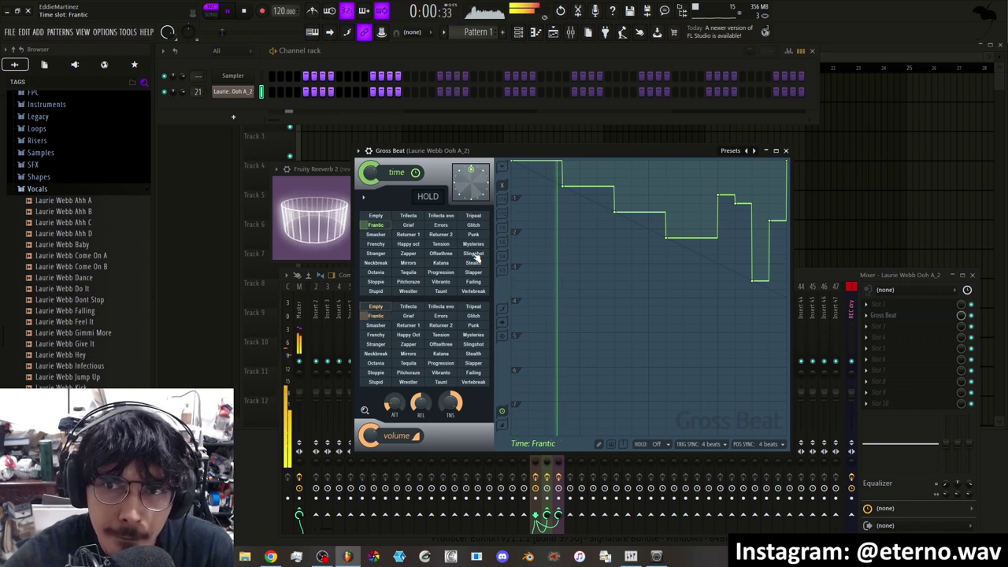
{"action": "left_click", "coordinate": [473, 254]}
{"action": "key", "text": "ctrl+z"}
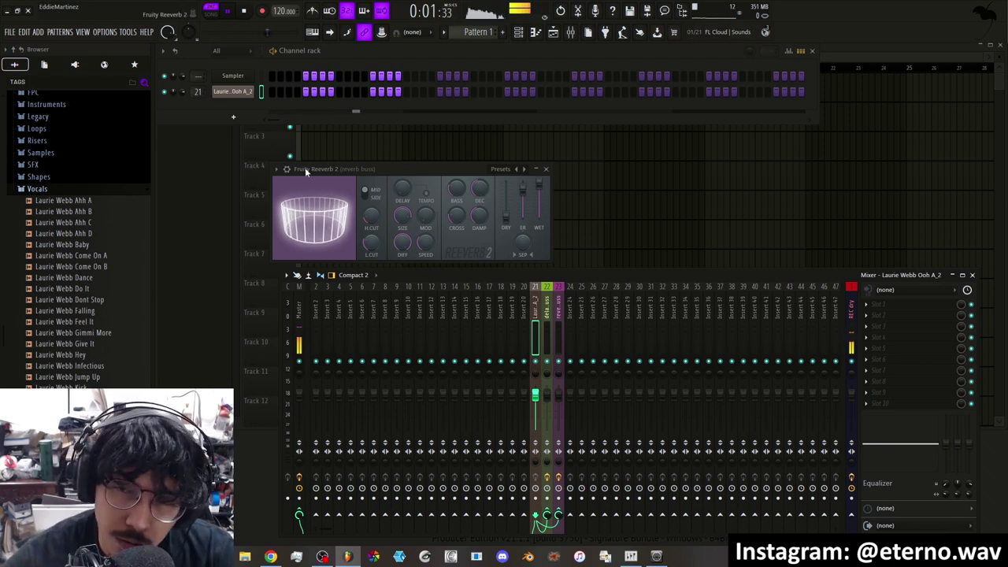
Stop and restart the pattern playback, and bring the FLEX folder of the Packs into view in the browser
{"action": "left_click", "coordinate": [245, 12]}
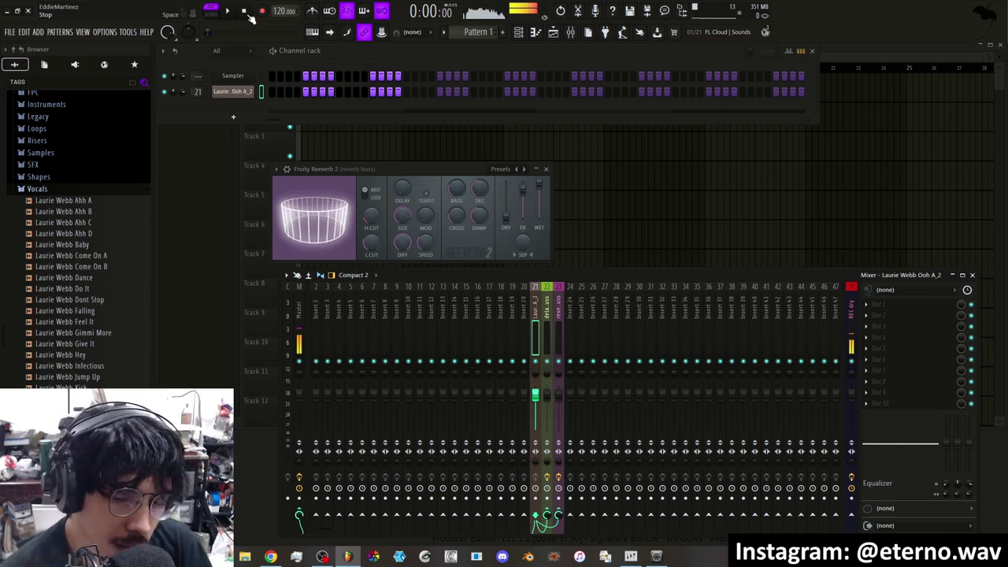
{"action": "key", "text": "space"}
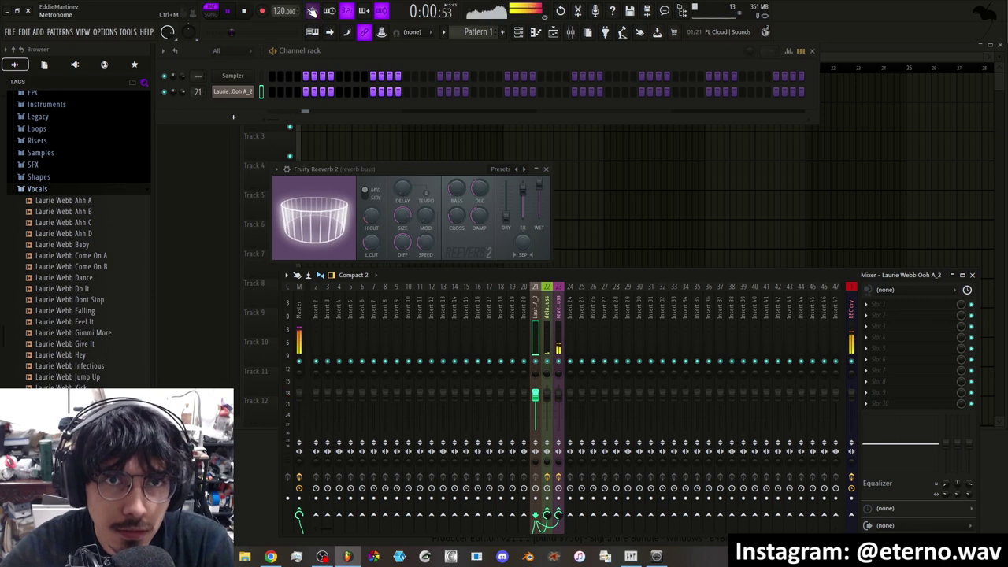
{"action": "scroll", "coordinate": [281, 12], "scroll_direction": "up", "scroll_amount": 4}
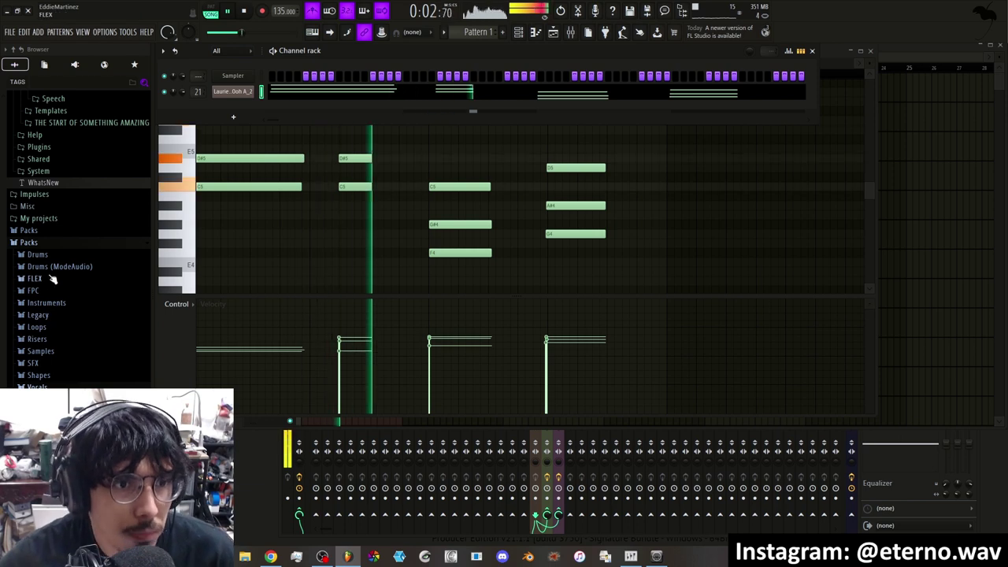
Open the Kicks folder of the Drums (ModeAudio) pack in the browser
{"action": "left_click", "coordinate": [49, 268]}
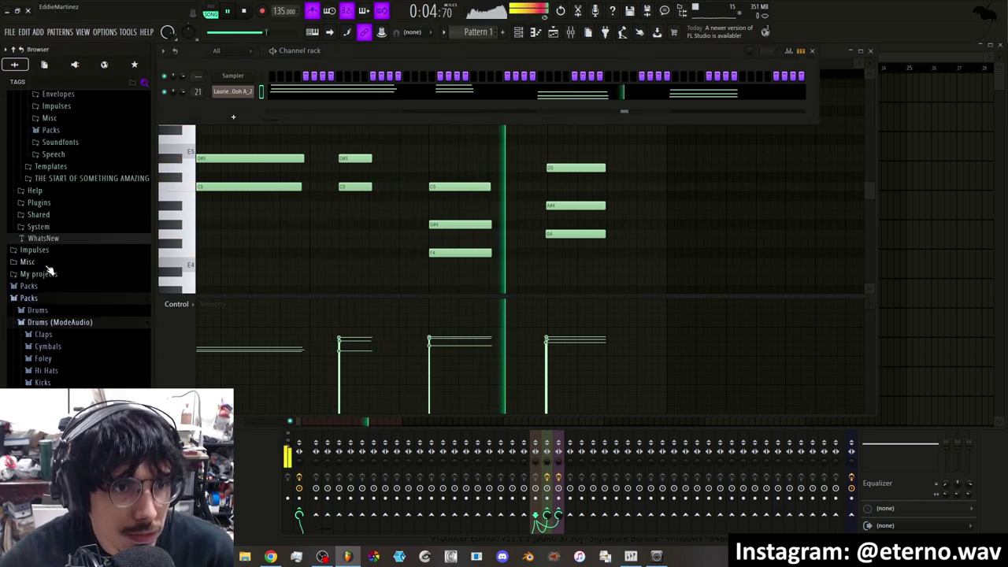
{"action": "left_click", "coordinate": [49, 383]}
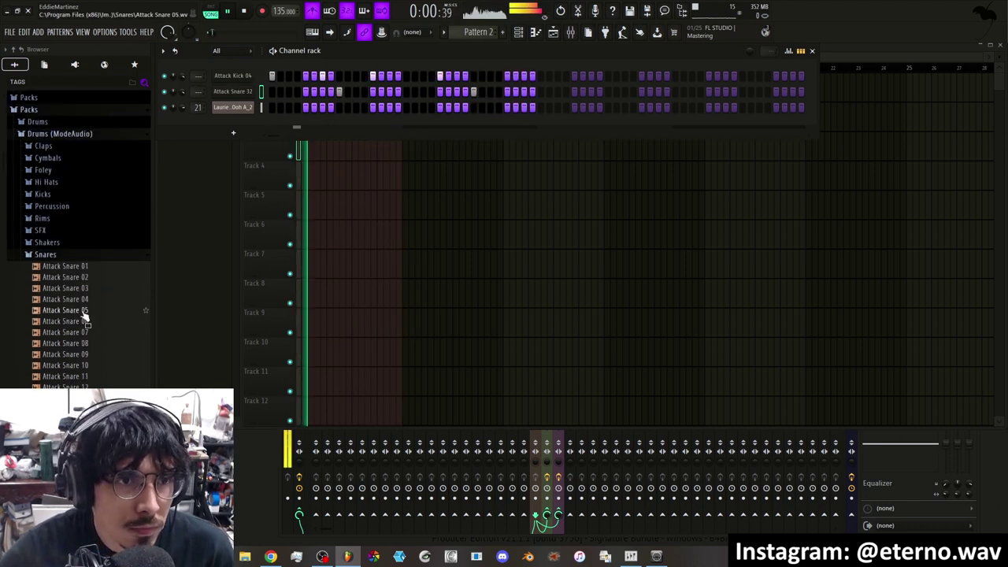
Add Attack Hat 02 from the ModeAudio Hi Hats folder as a new channel and turn on recording
{"action": "left_click", "coordinate": [45, 255]}
{"action": "left_click", "coordinate": [57, 184]}
{"action": "left_click", "coordinate": [66, 204]}
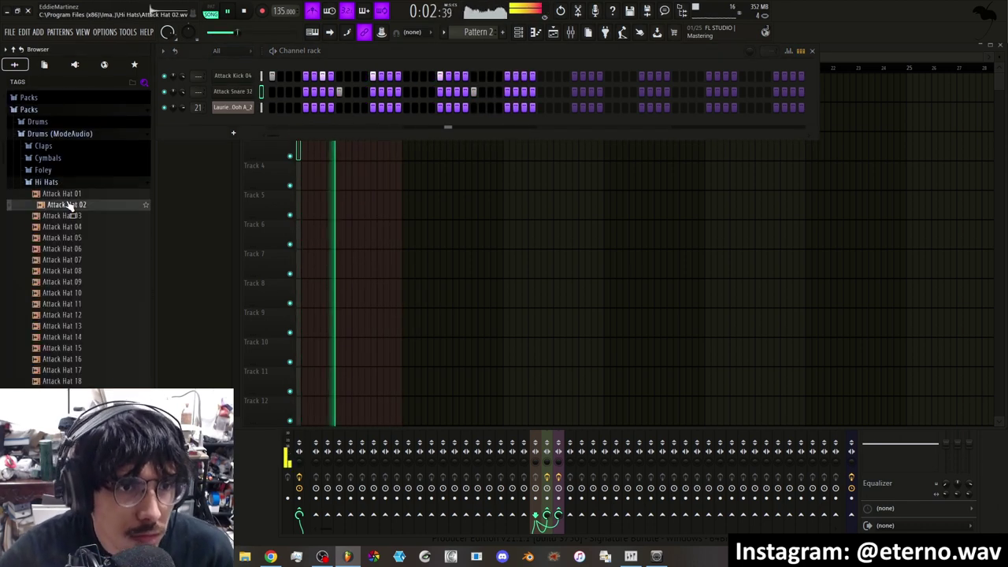
{"action": "left_click_drag", "start_coordinate": [69, 213], "coordinate": [227, 125]}
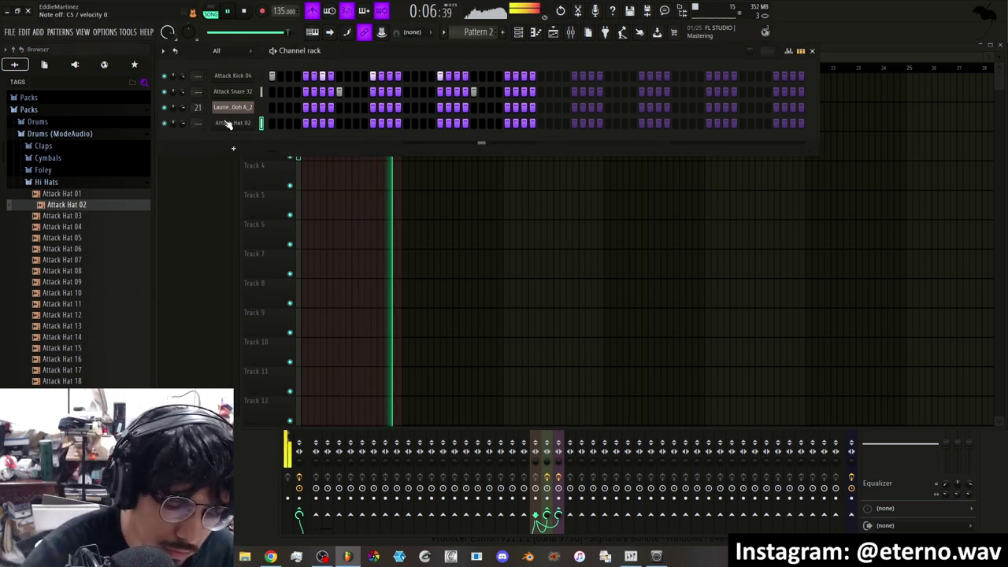
{"action": "left_click", "coordinate": [262, 11]}
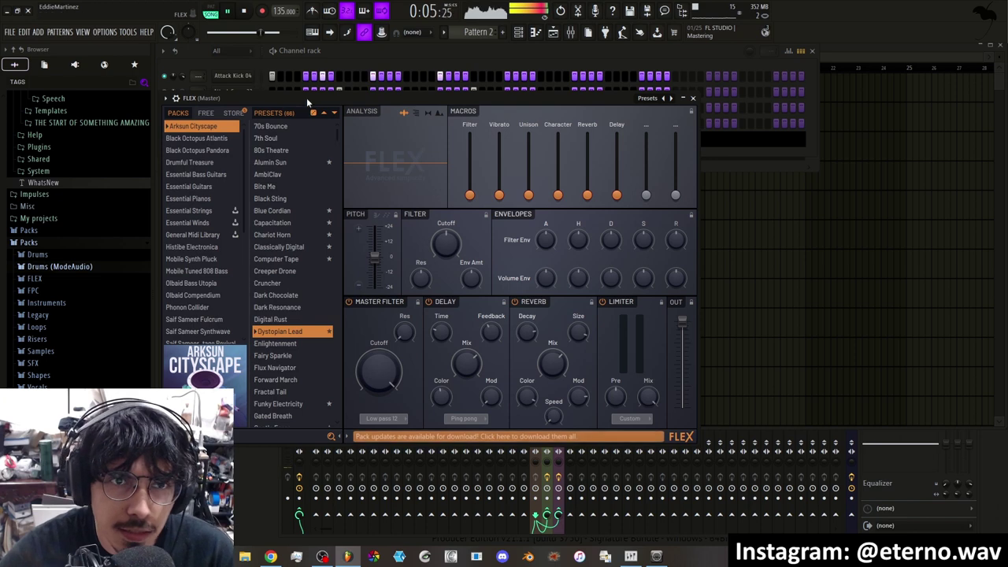
Try the Mobile Tuned 808 Bass pack in FLEX for a bass sound
{"action": "left_click_drag", "start_coordinate": [306, 98], "coordinate": [390, 91]}
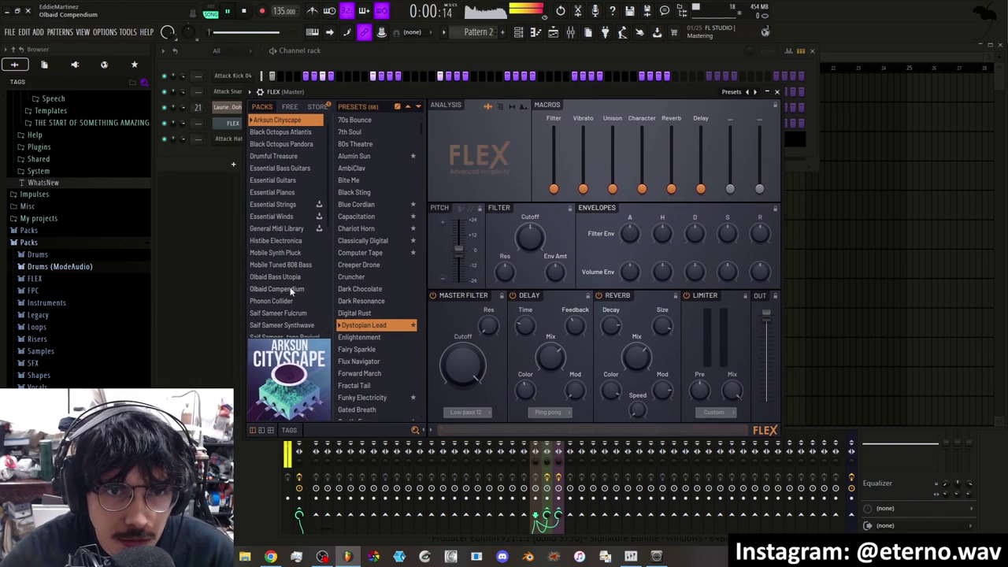
{"action": "left_click", "coordinate": [291, 265]}
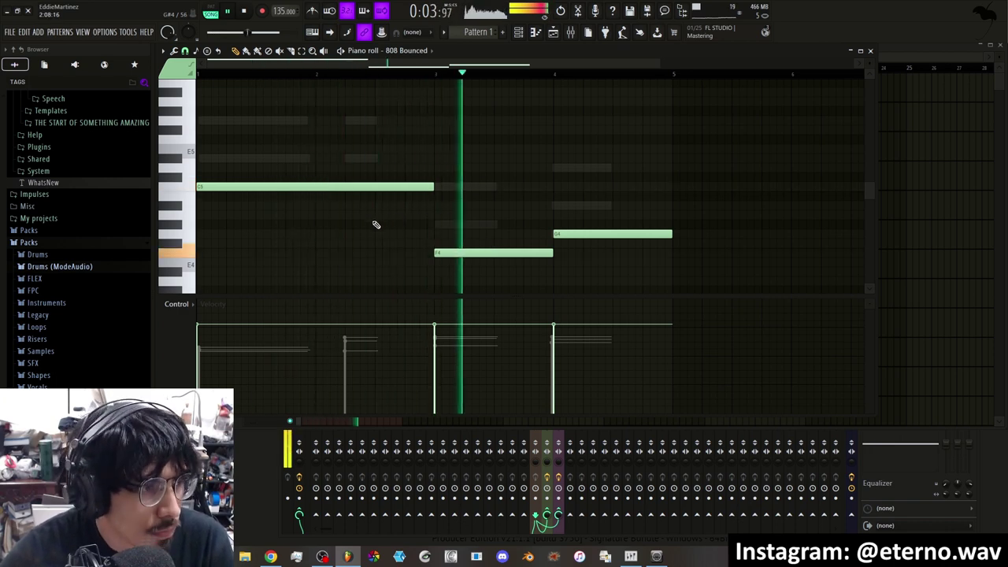
Load Pitcher in slot 6 of the REC dry mixer track, set its scale to C minor, and close it
{"action": "key", "text": "F6"}
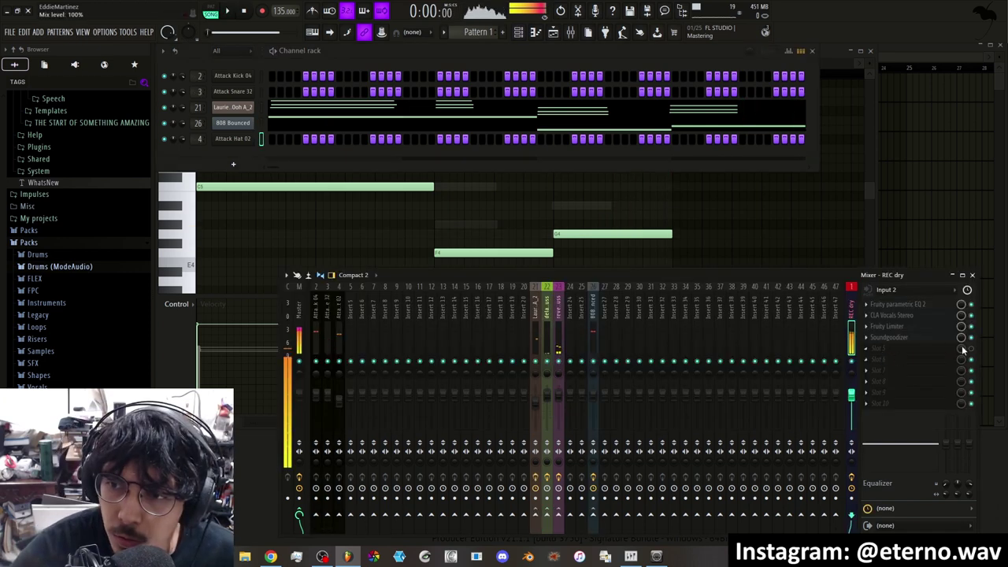
{"action": "left_click", "coordinate": [871, 360]}
{"action": "mouse_move", "coordinate": [803, 387]}
{"action": "left_click", "coordinate": [748, 440]}
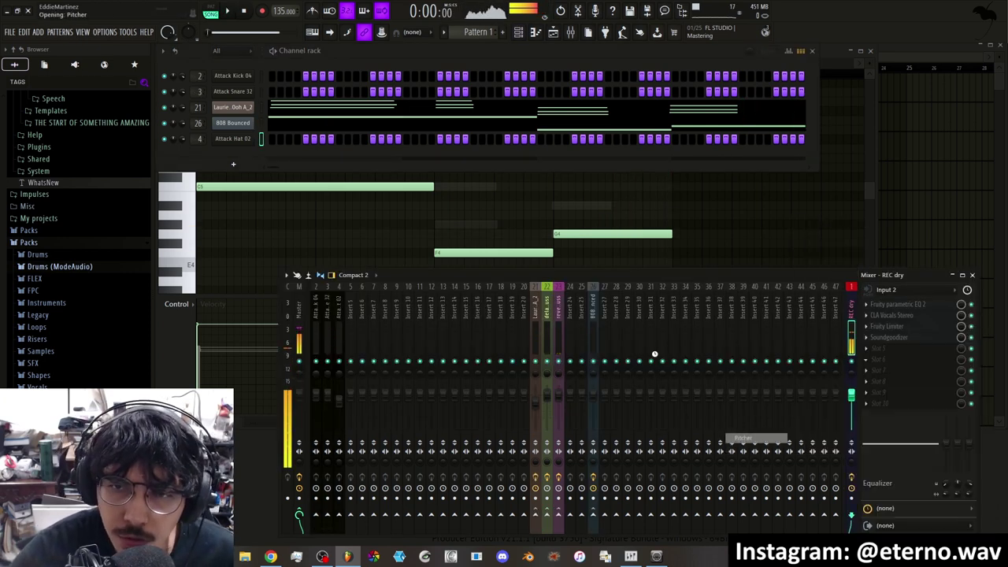
{"action": "left_click_drag", "start_coordinate": [278, 114], "coordinate": [403, 168]}
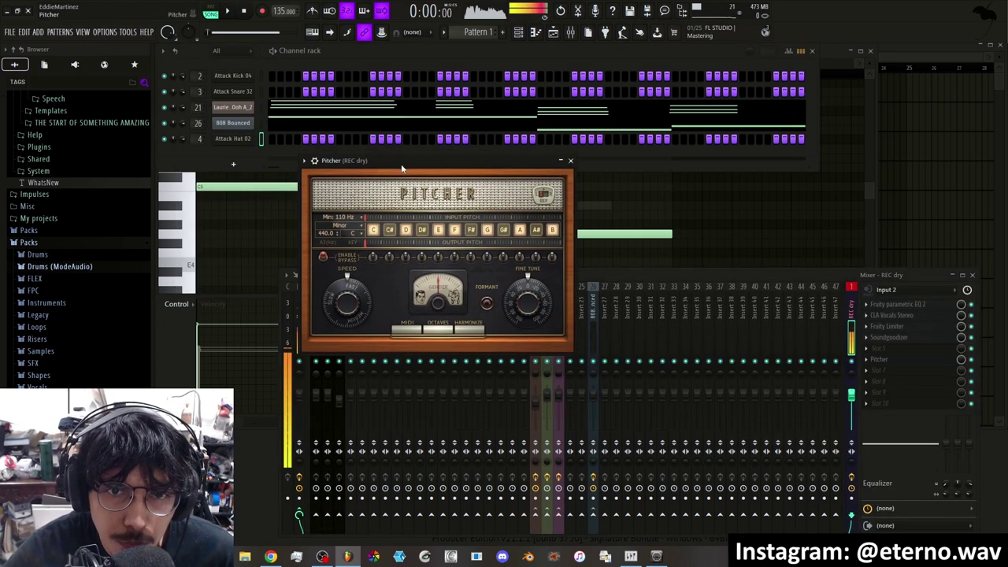
{"action": "left_click", "coordinate": [352, 235]}
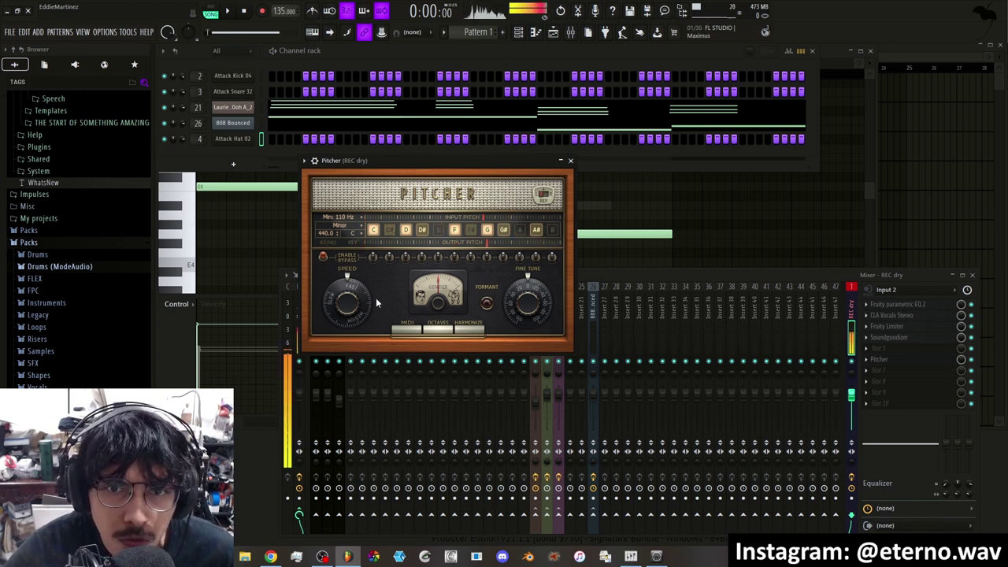
{"action": "left_click", "coordinate": [571, 162]}
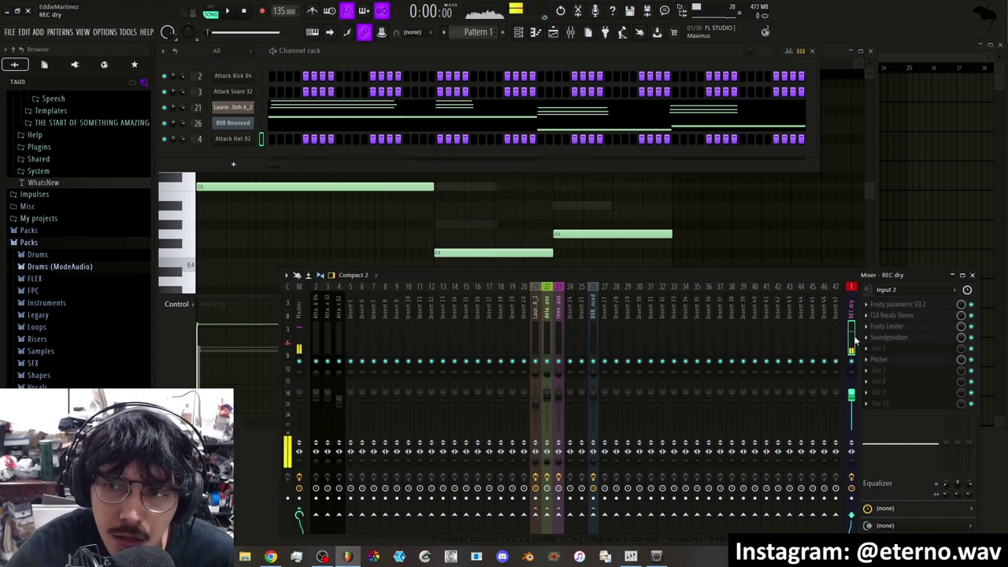
Stop the transport and select the Attack Kick 04 mixer track
{"action": "left_click", "coordinate": [244, 11]}
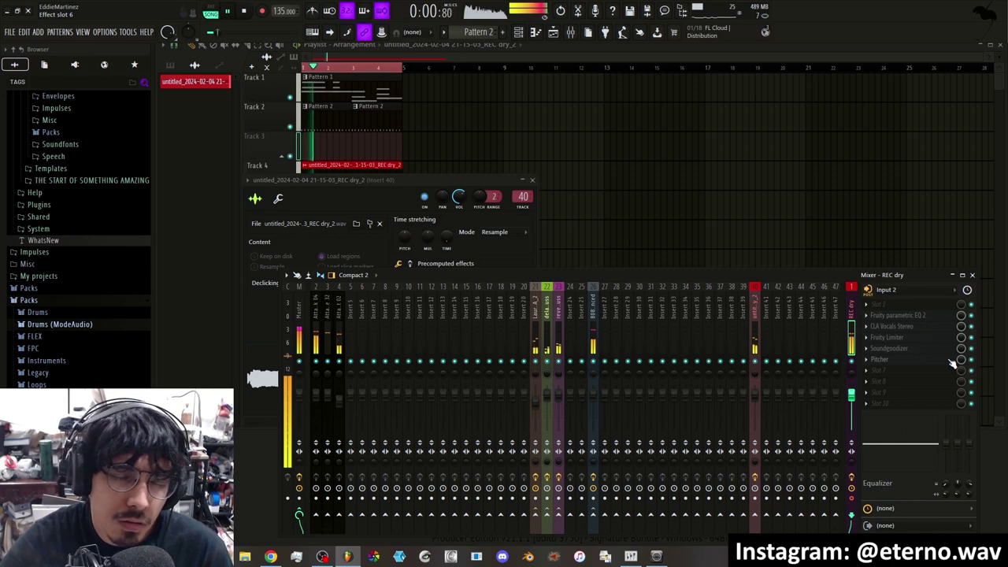
{"action": "left_click", "coordinate": [317, 335]}
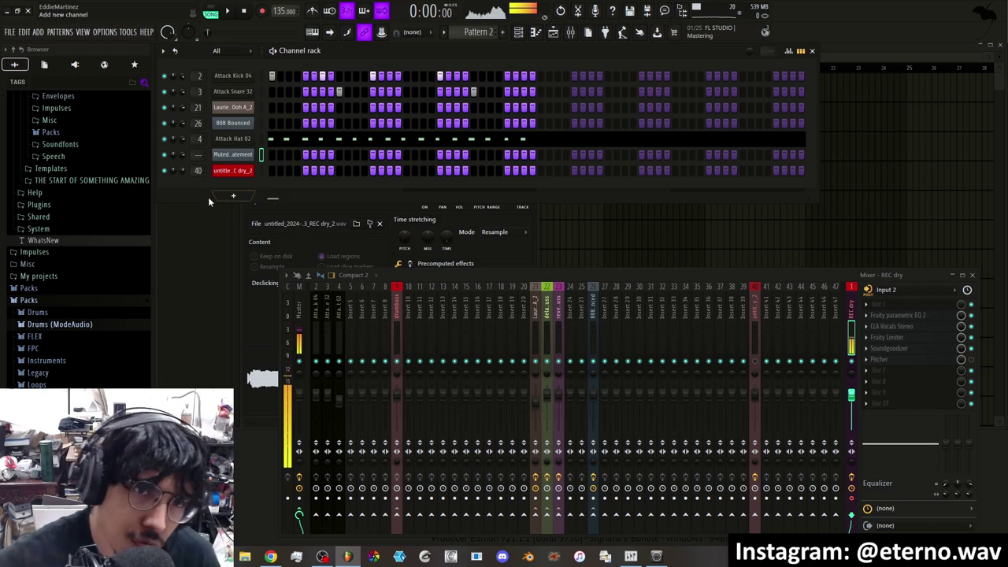
Make the Ooh A_2 vocal instrument the selected channel in the channel rack
{"action": "left_click", "coordinate": [261, 171]}
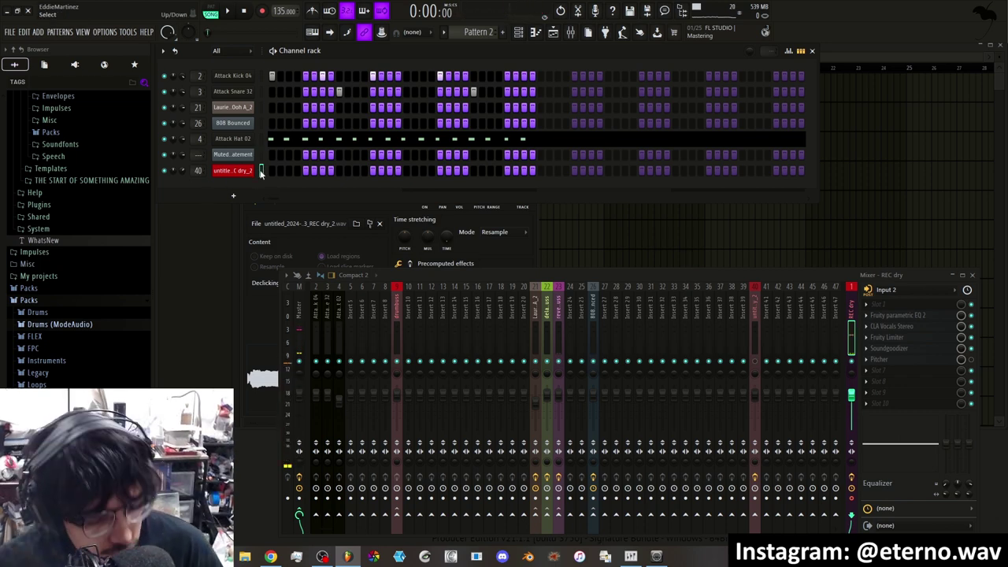
{"action": "left_click", "coordinate": [261, 107]}
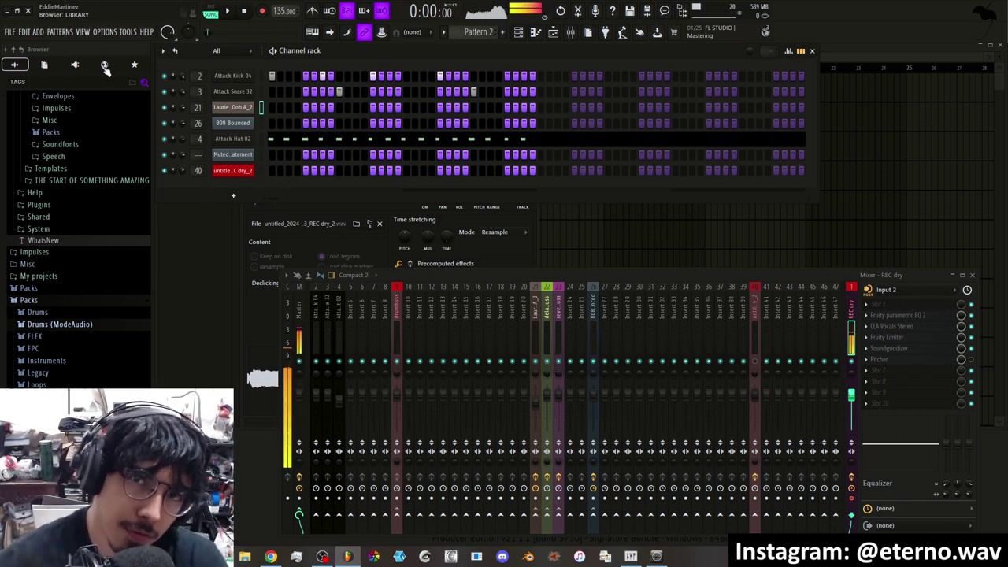